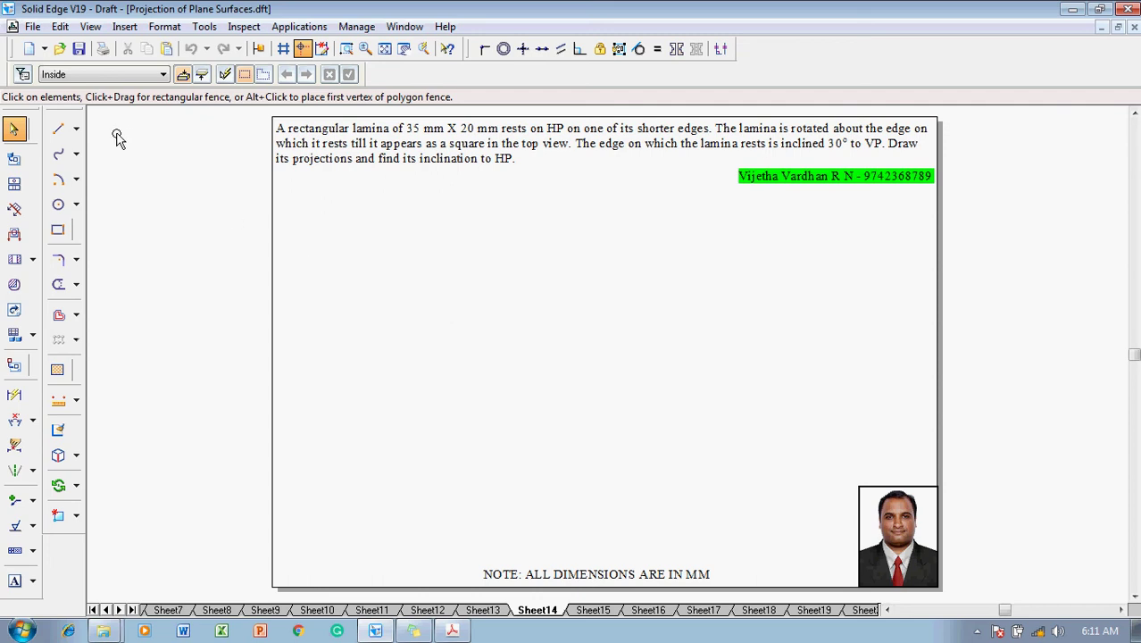
# Draw a thin 0.13 mm horizontal XY reference line across the sheet
pyautogui.click(59, 130)
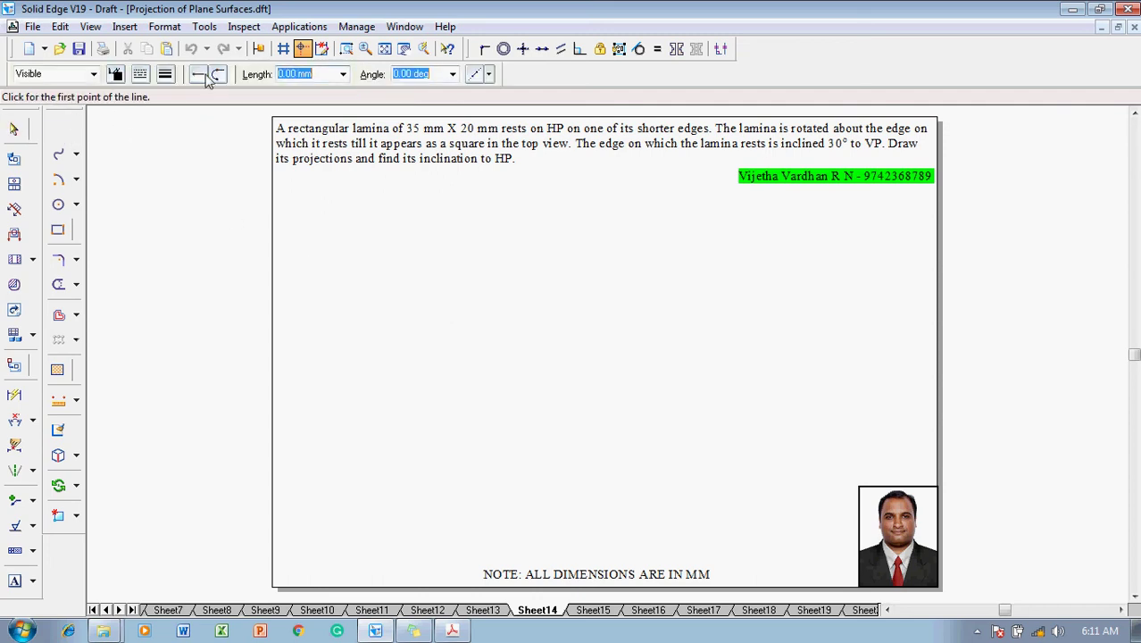
pyautogui.click(166, 74)
pyautogui.click(179, 94)
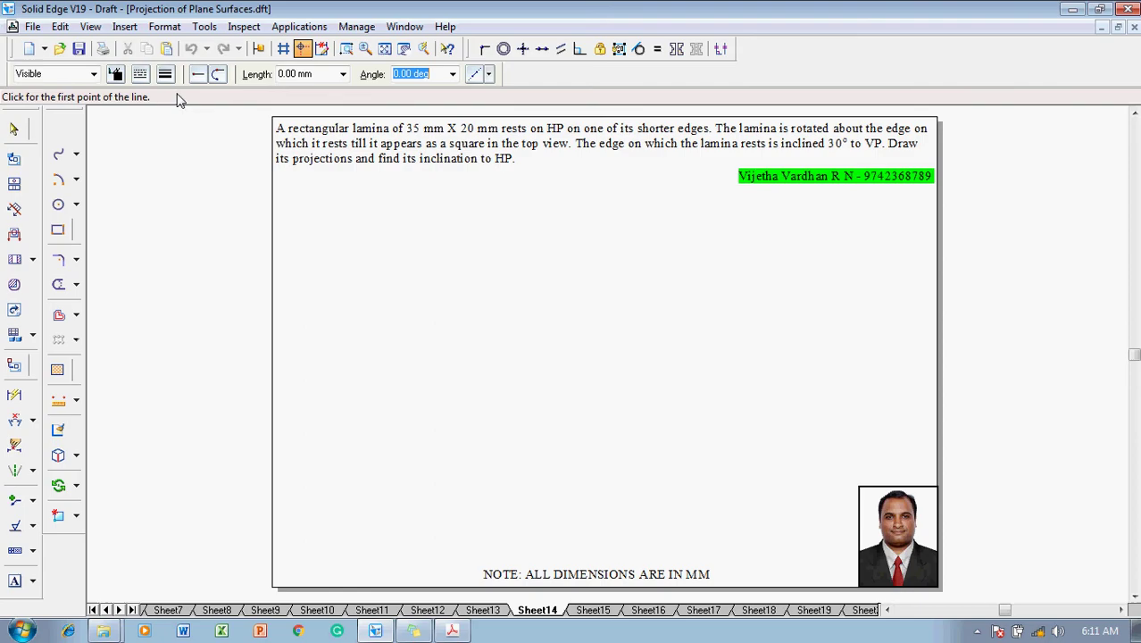
pyautogui.click(363, 344)
pyautogui.click(853, 343)
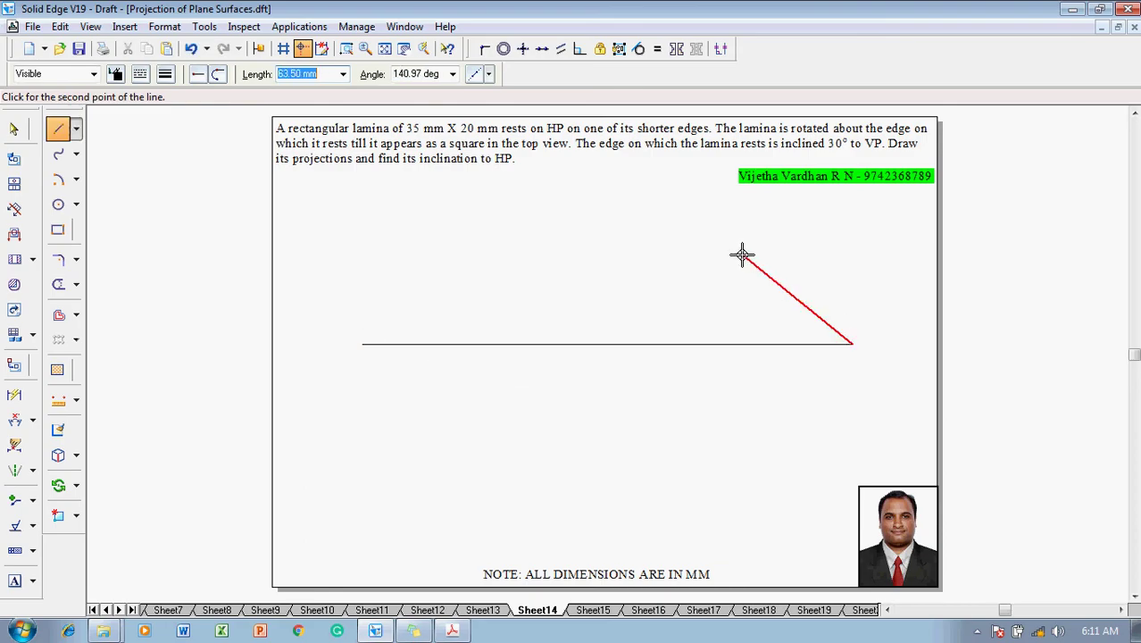
pyautogui.rightClick(742, 255)
# Label the left end of the line X and the right end Y
pyautogui.click(16, 581)
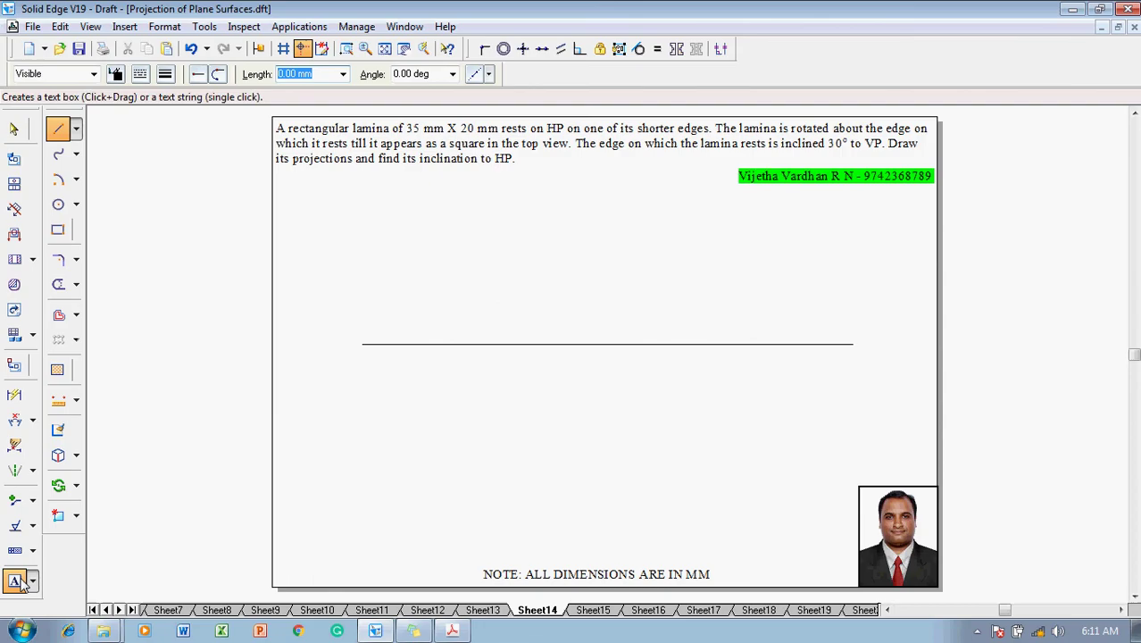
pyautogui.click(343, 341)
pyautogui.write('X')
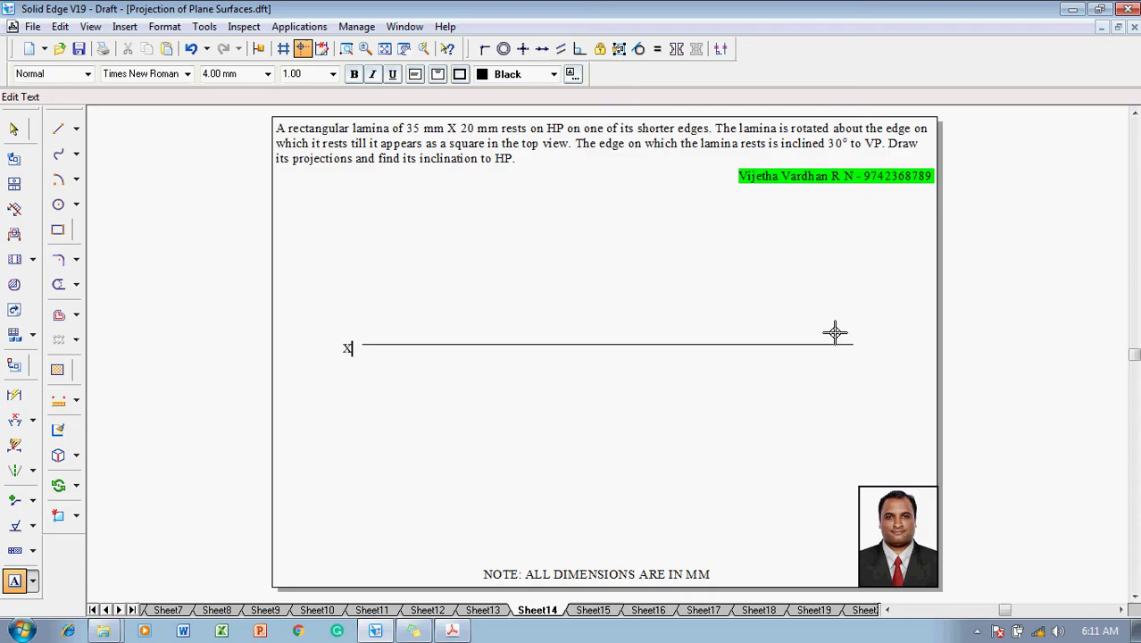
pyautogui.click(856, 337)
pyautogui.write('Y')
pyautogui.press('Escape')
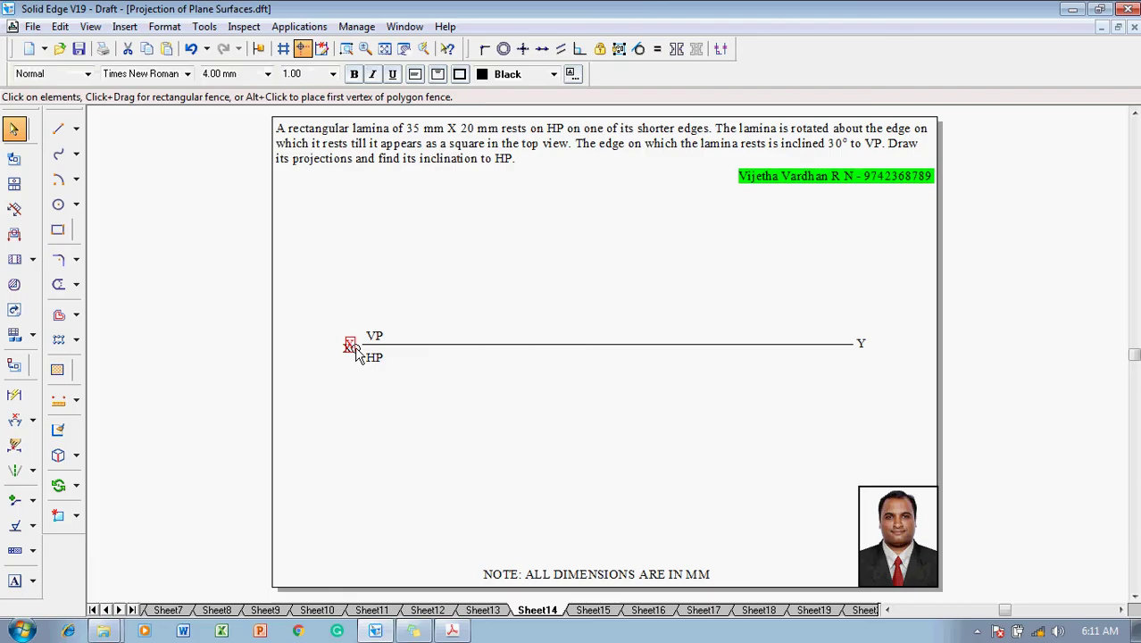
pyautogui.click(355, 350)
pyautogui.click(536, 278)
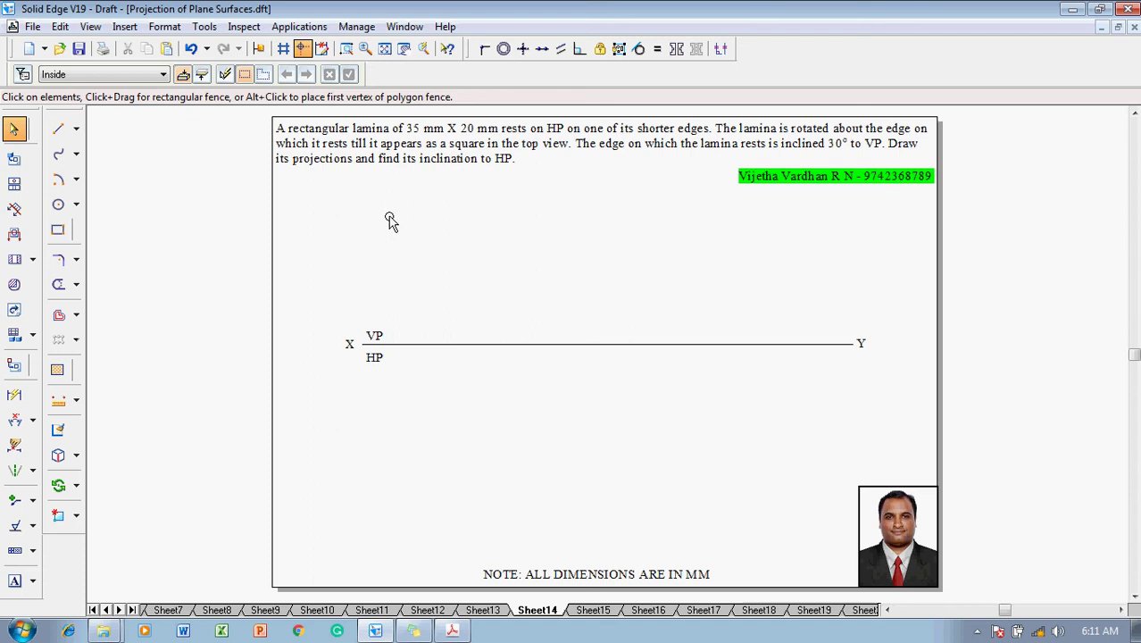
# Draw a 35 × 20 mm rectangle at angle 0 with 0.50 mm lines, just below XY
pyautogui.click(57, 229)
pyautogui.click(166, 74)
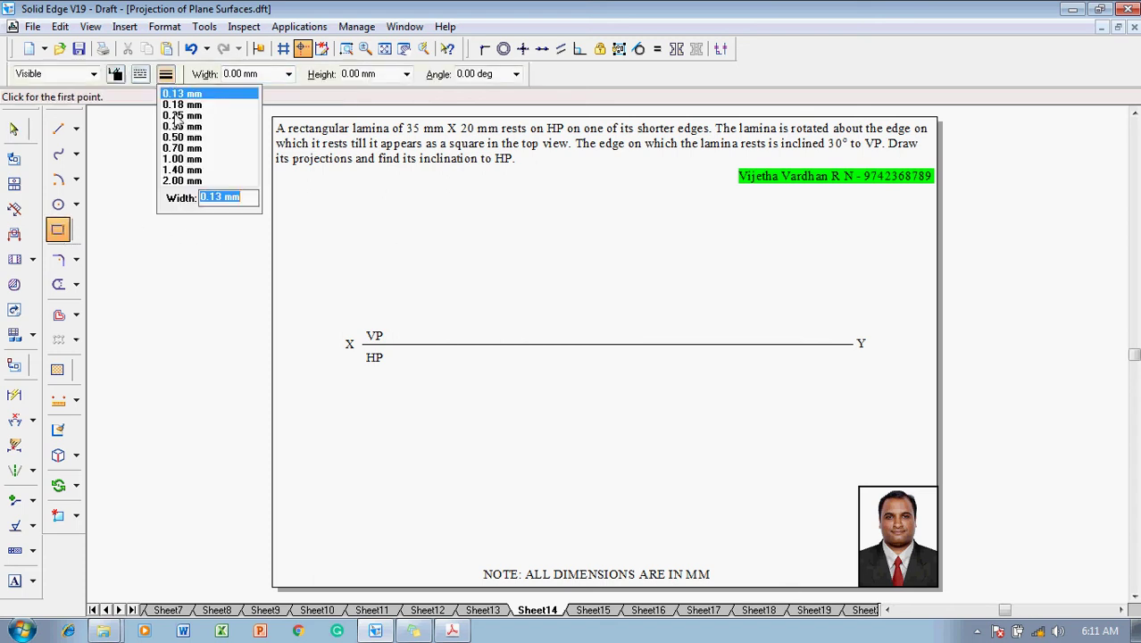
pyautogui.click(183, 137)
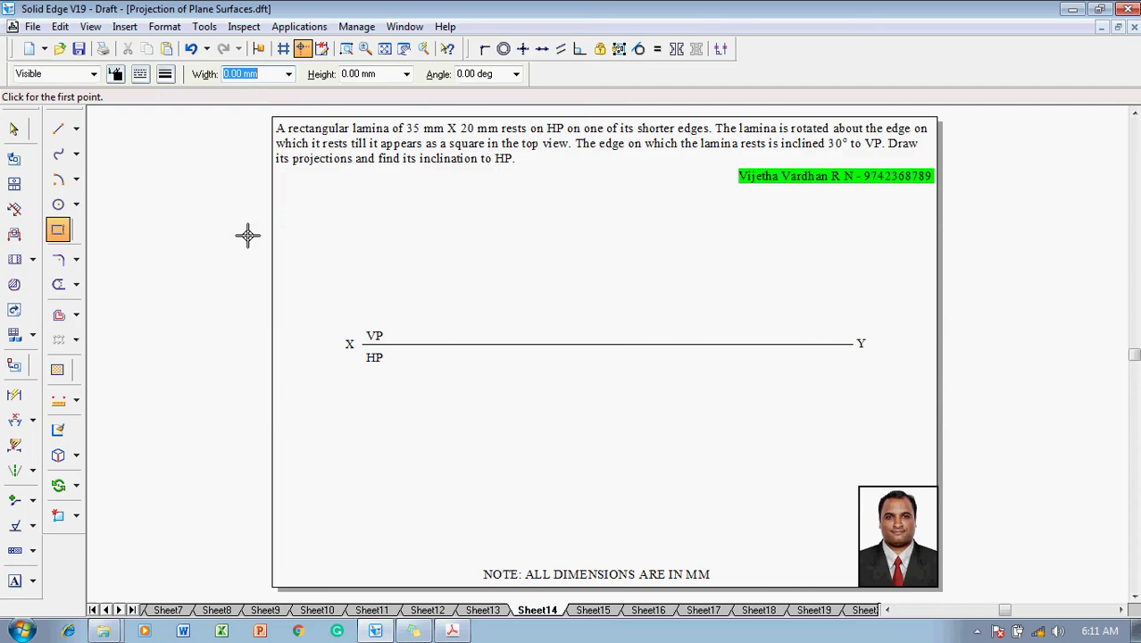
pyautogui.write('35')
pyautogui.press('Tab')
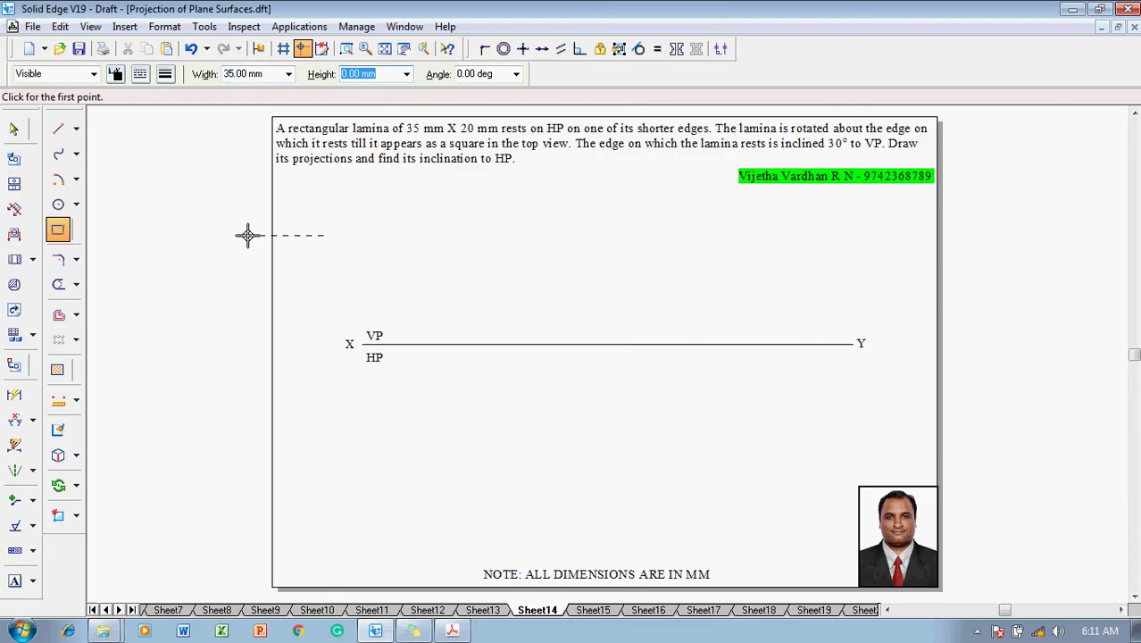
pyautogui.write('20')
pyautogui.press('Tab')
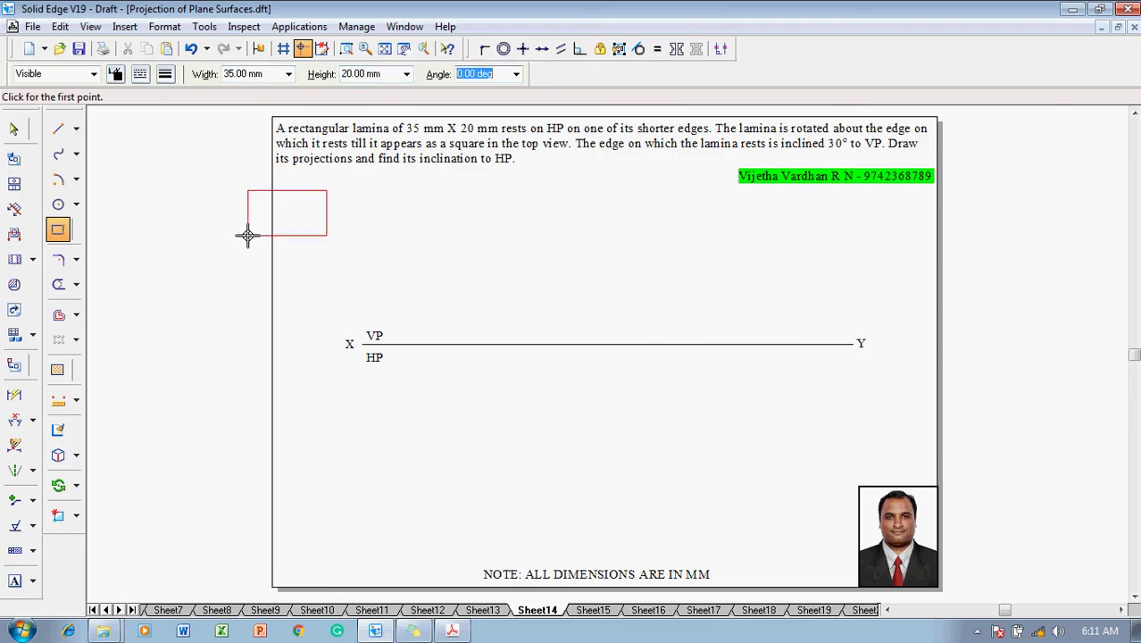
pyautogui.write('0')
pyautogui.click(373, 343)
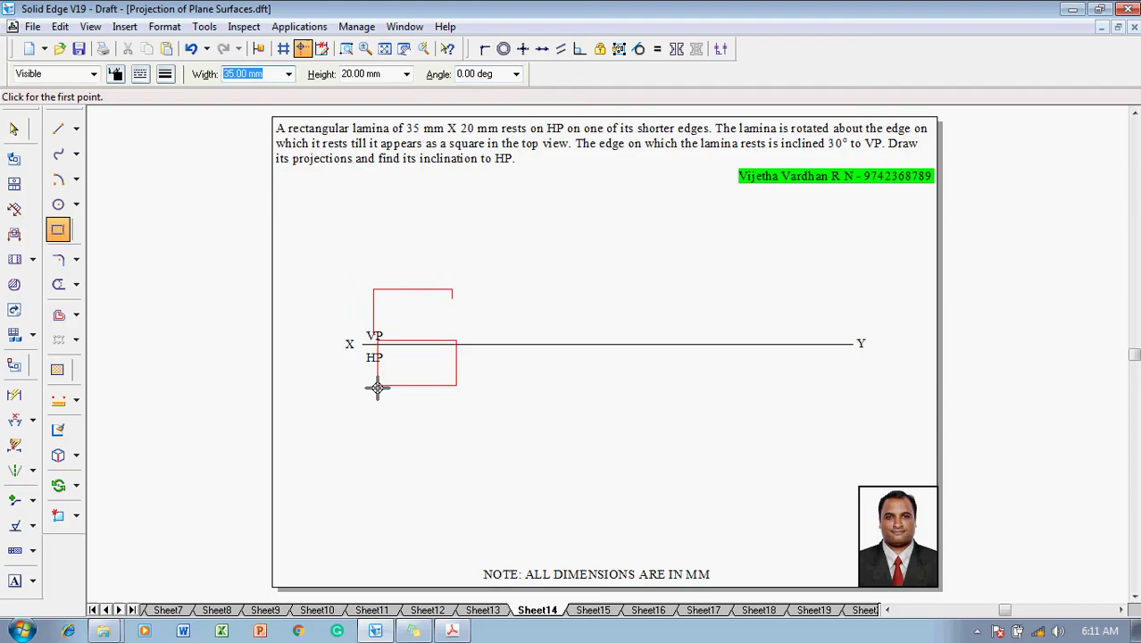
pyautogui.click(423, 422)
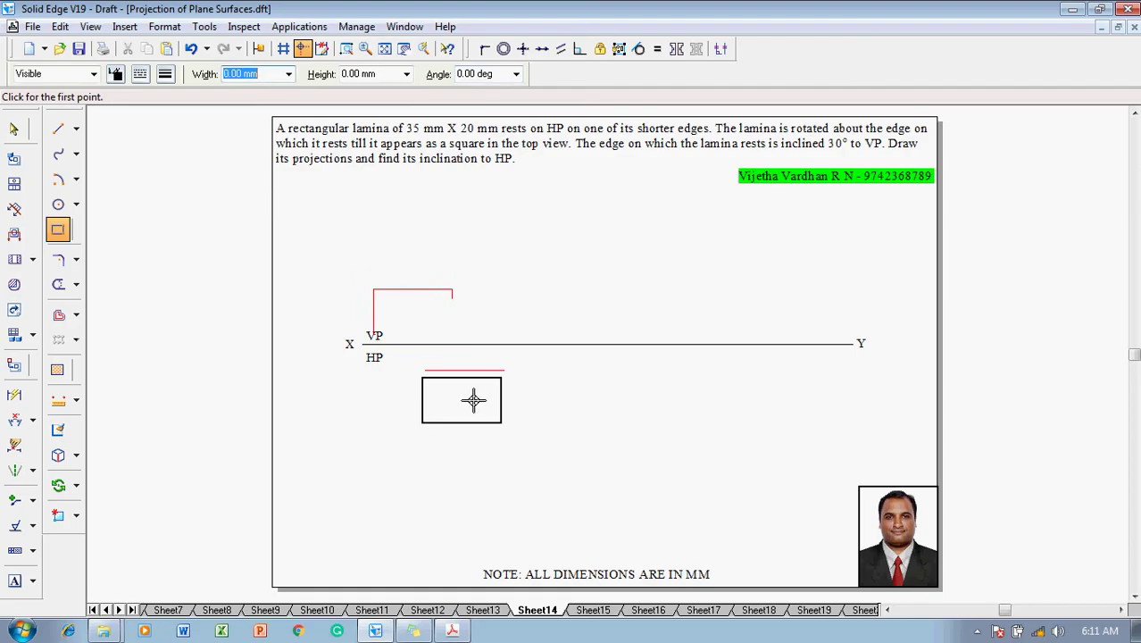
pyautogui.press('Escape')
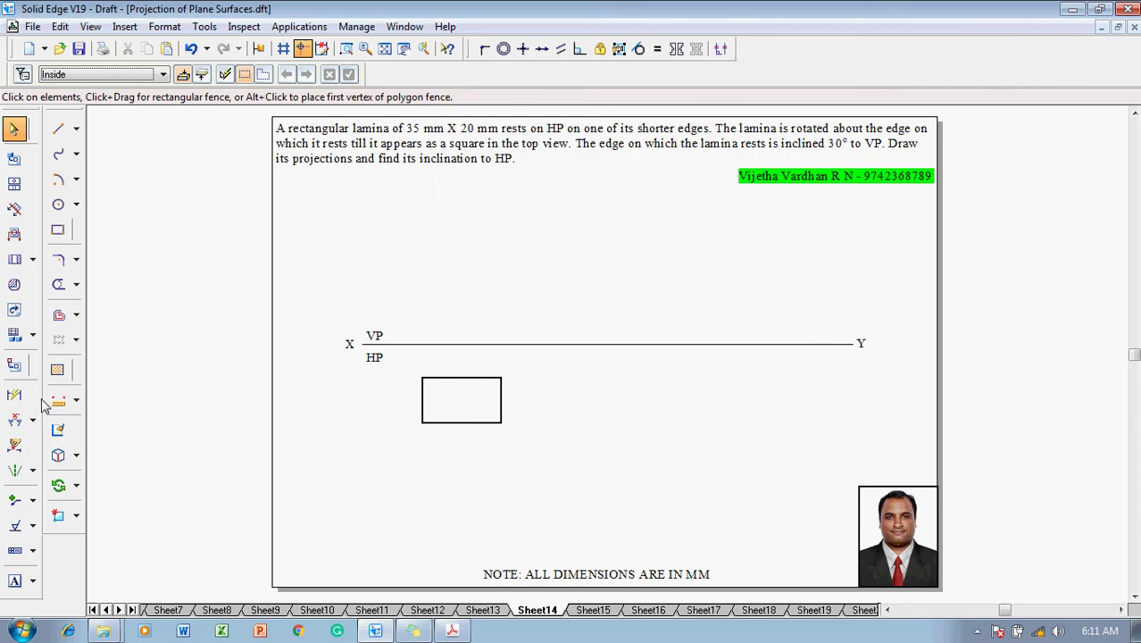
# Dimension the rectangle's left edge as 20 and its bottom edge as 35 below it
pyautogui.click(14, 395)
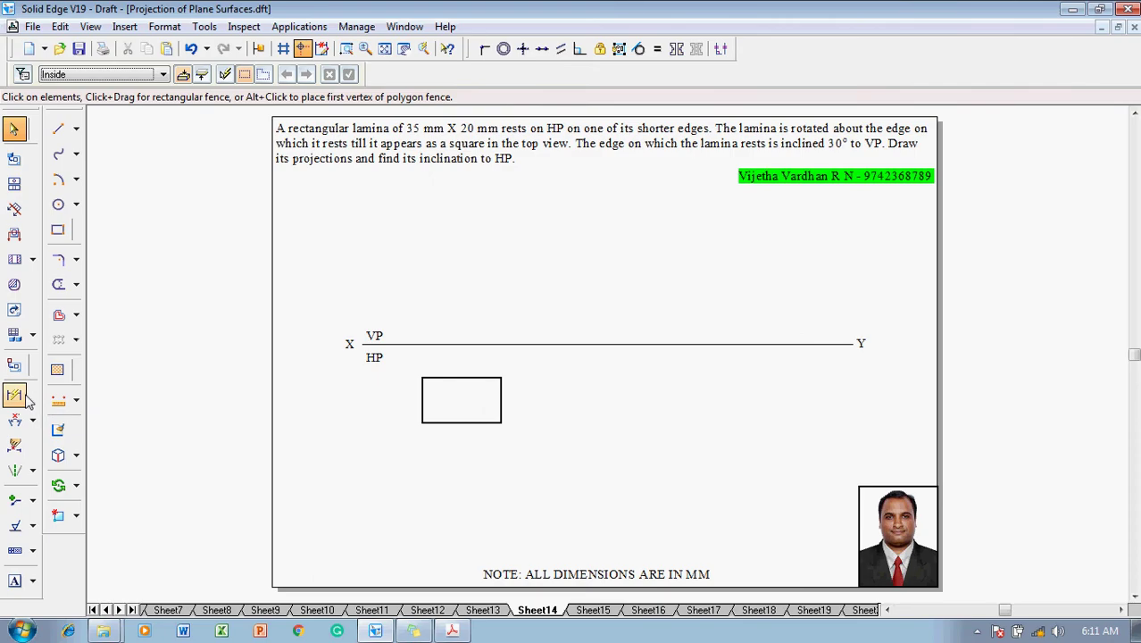
pyautogui.click(422, 400)
pyautogui.click(405, 401)
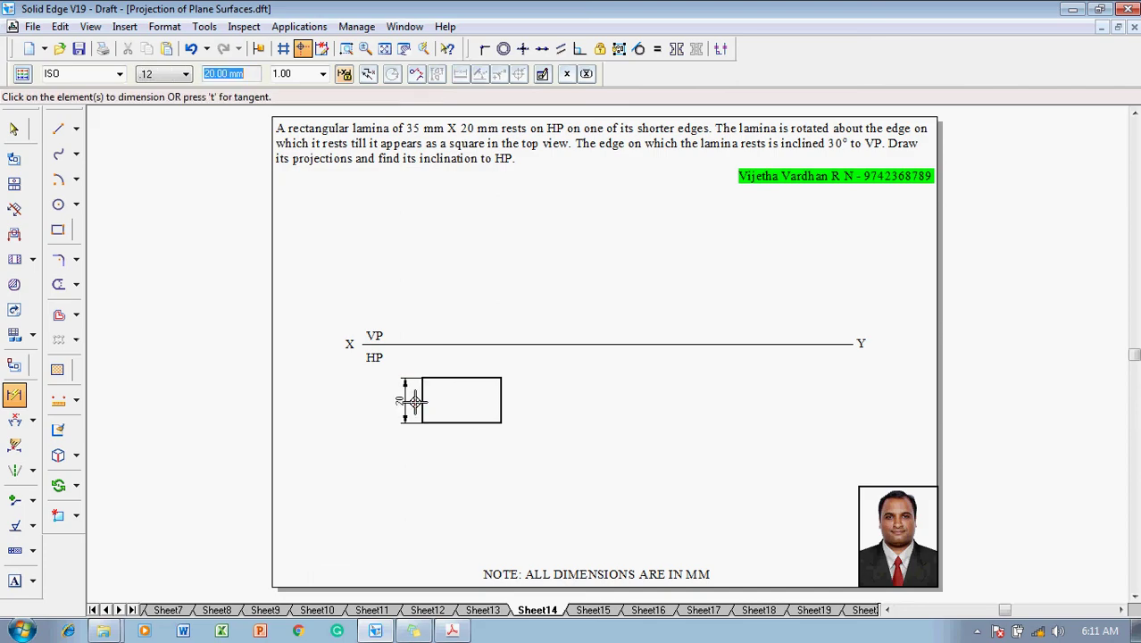
pyautogui.click(469, 423)
pyautogui.click(470, 442)
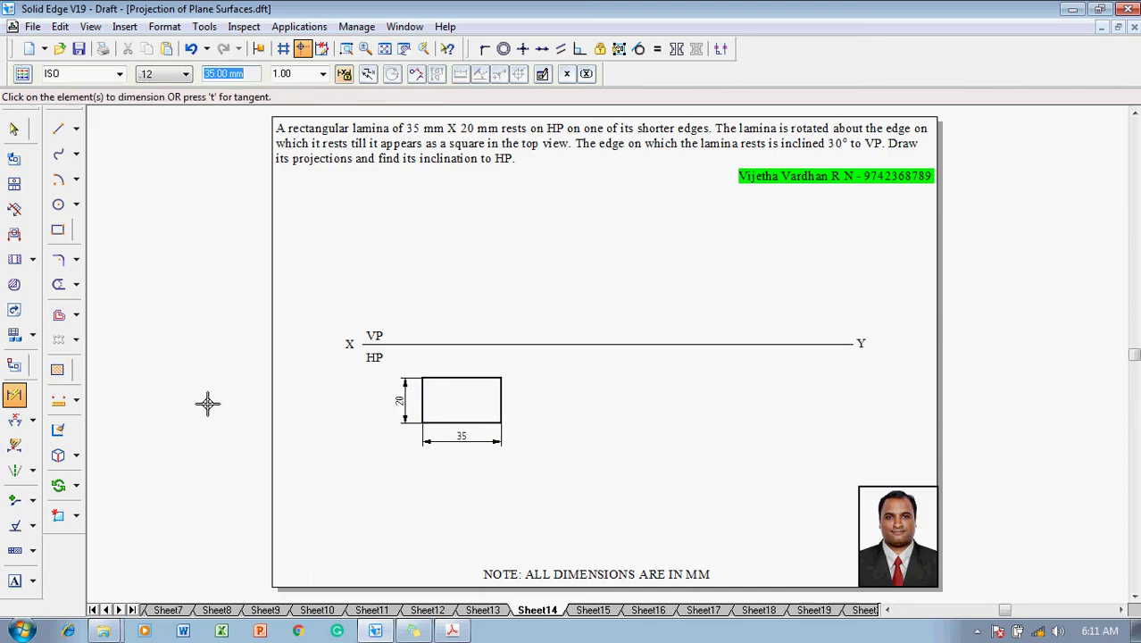
# Draw vertical projectors from the rectangle's top-left and top-right corners up to XY
pyautogui.click(58, 129)
pyautogui.click(165, 74)
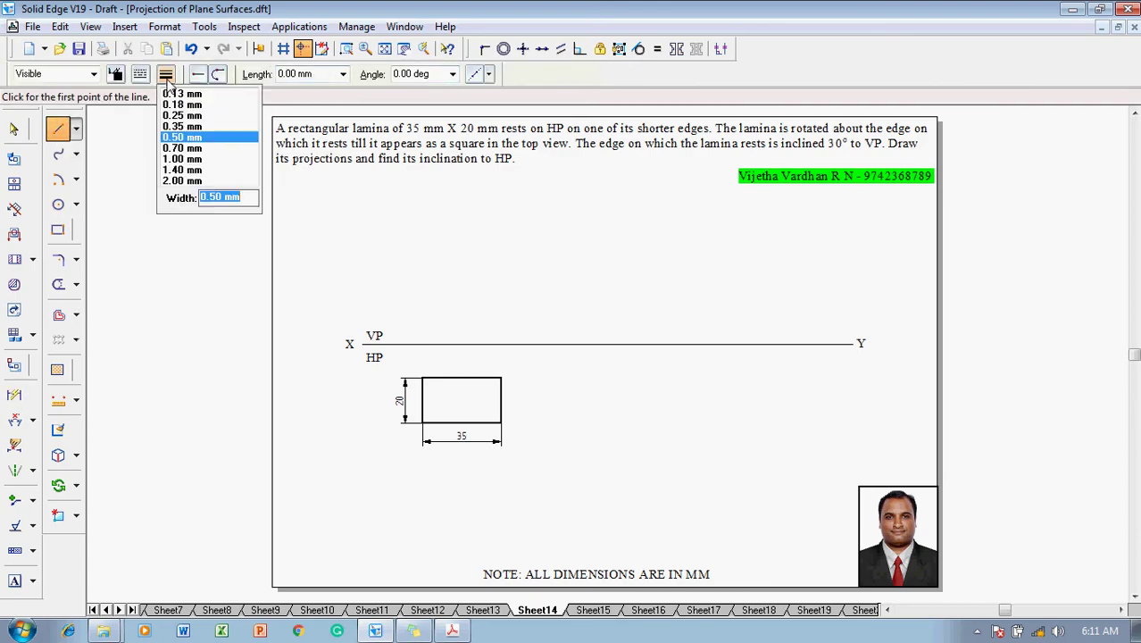
pyautogui.click(185, 114)
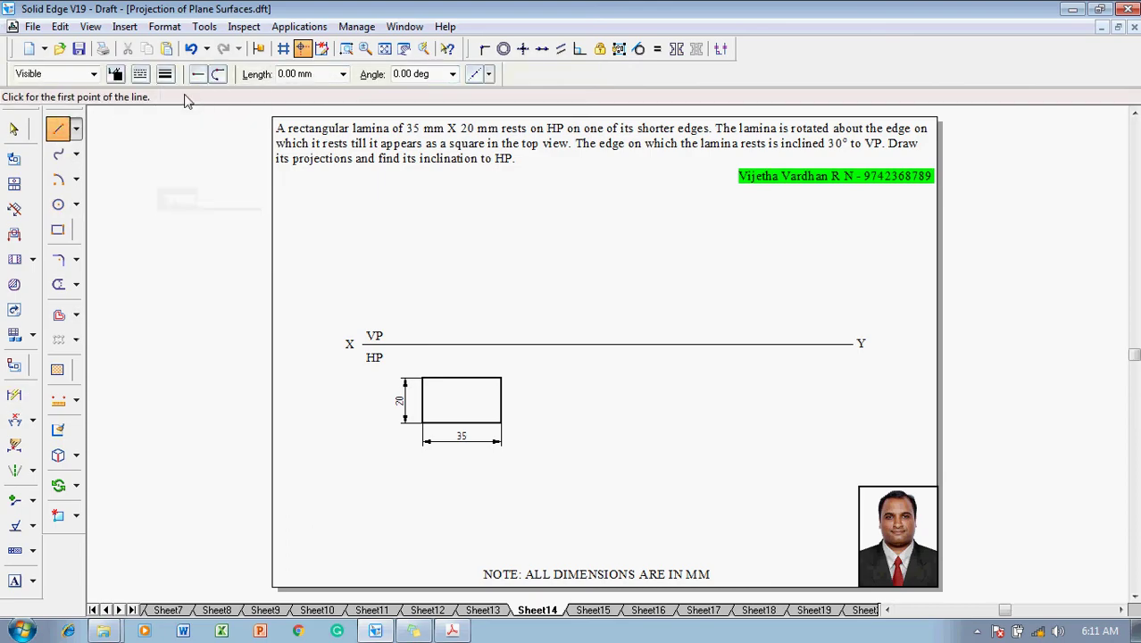
pyautogui.click(422, 378)
pyautogui.click(422, 344)
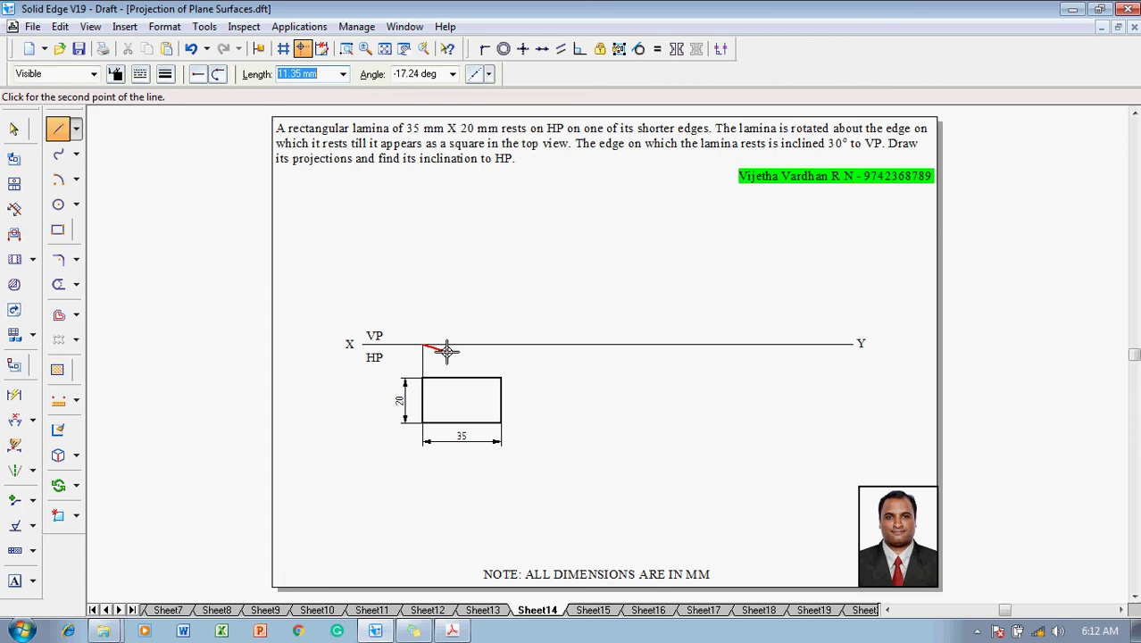
pyautogui.rightClick(451, 353)
pyautogui.click(501, 377)
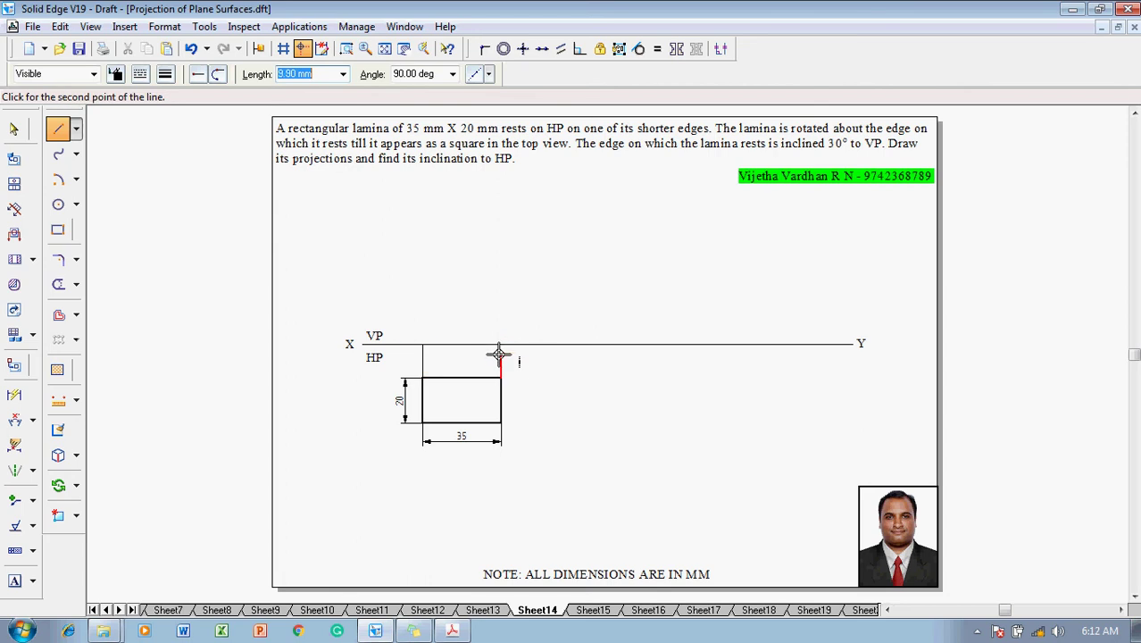
pyautogui.click(501, 344)
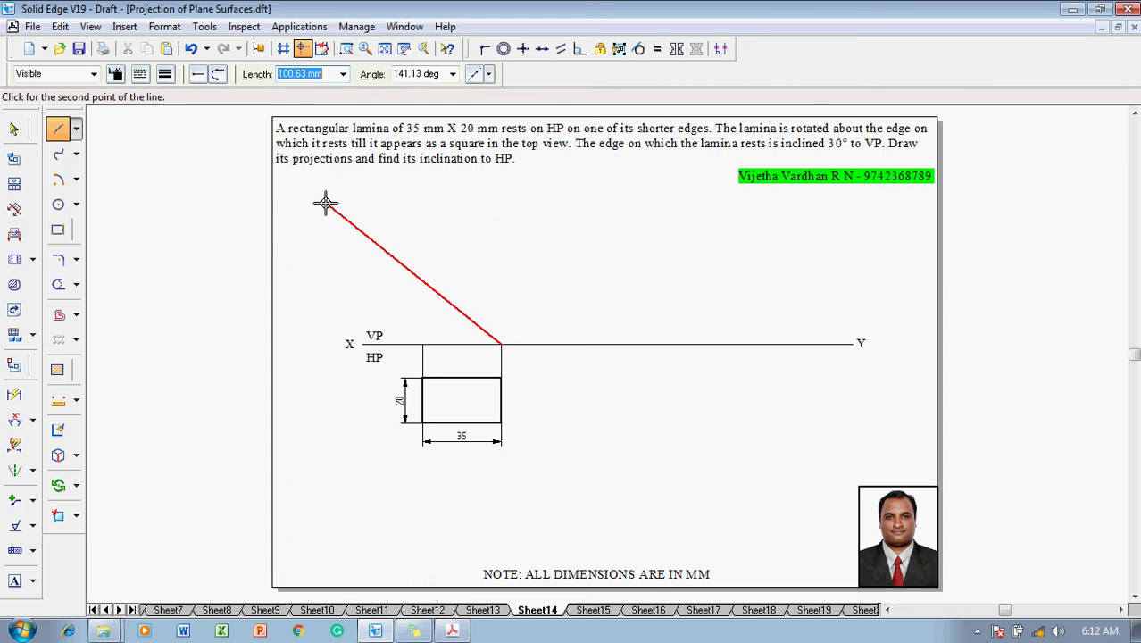
# Draw a line along XY between the two projectors in a new line weight
pyautogui.click(166, 75)
pyautogui.click(189, 139)
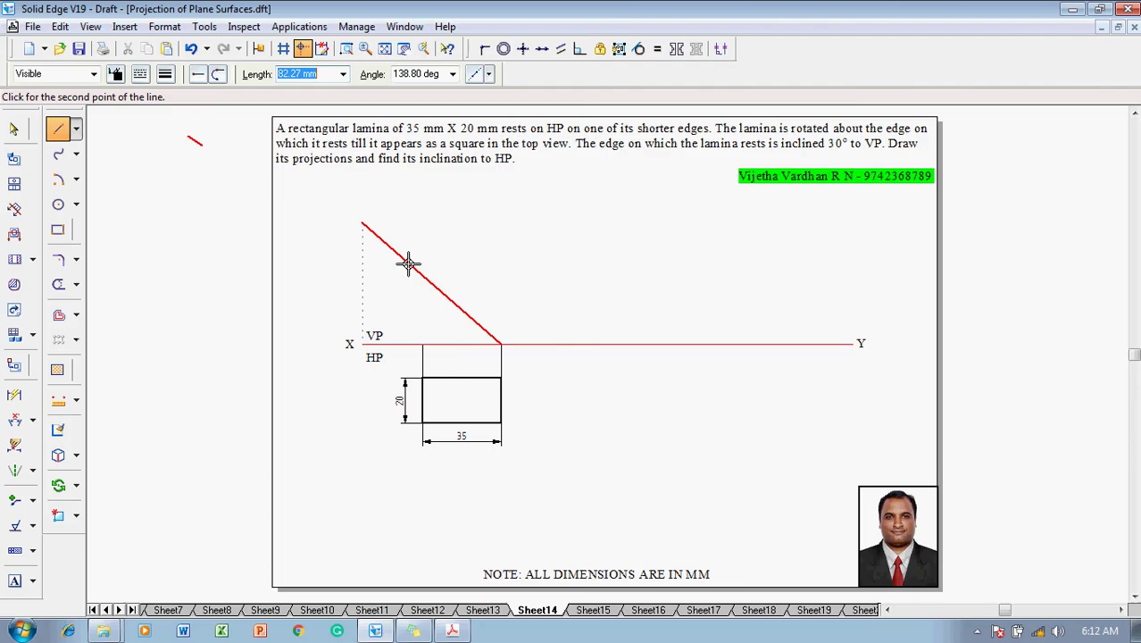
pyautogui.click(423, 344)
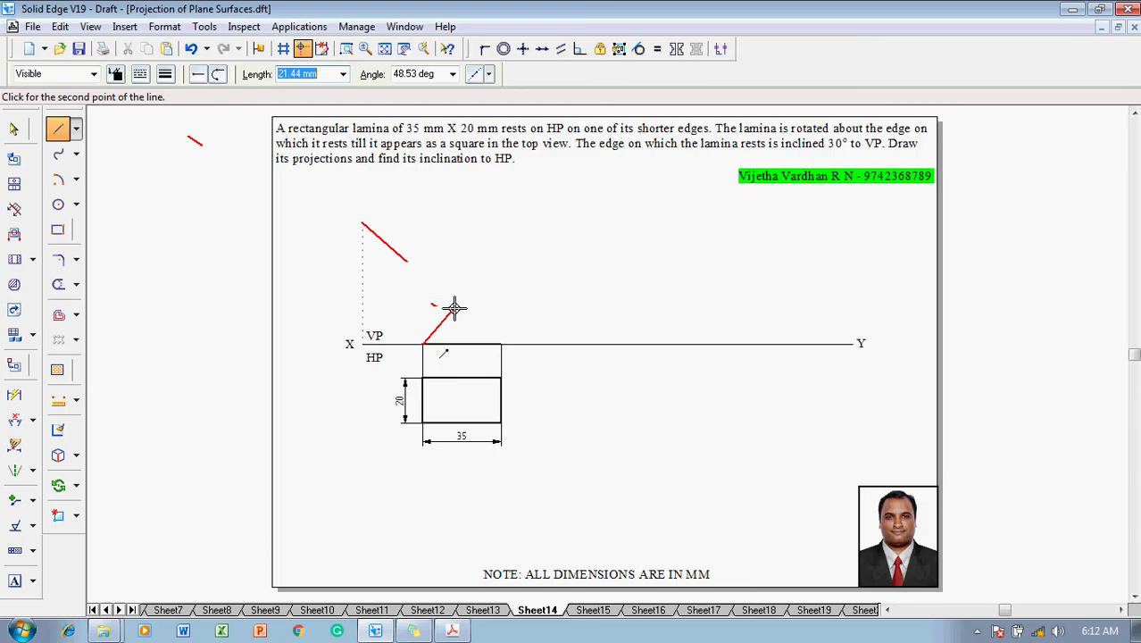
pyautogui.press('Escape')
# Label the rectangle's corners b and cd in the top view
pyautogui.click(14, 579)
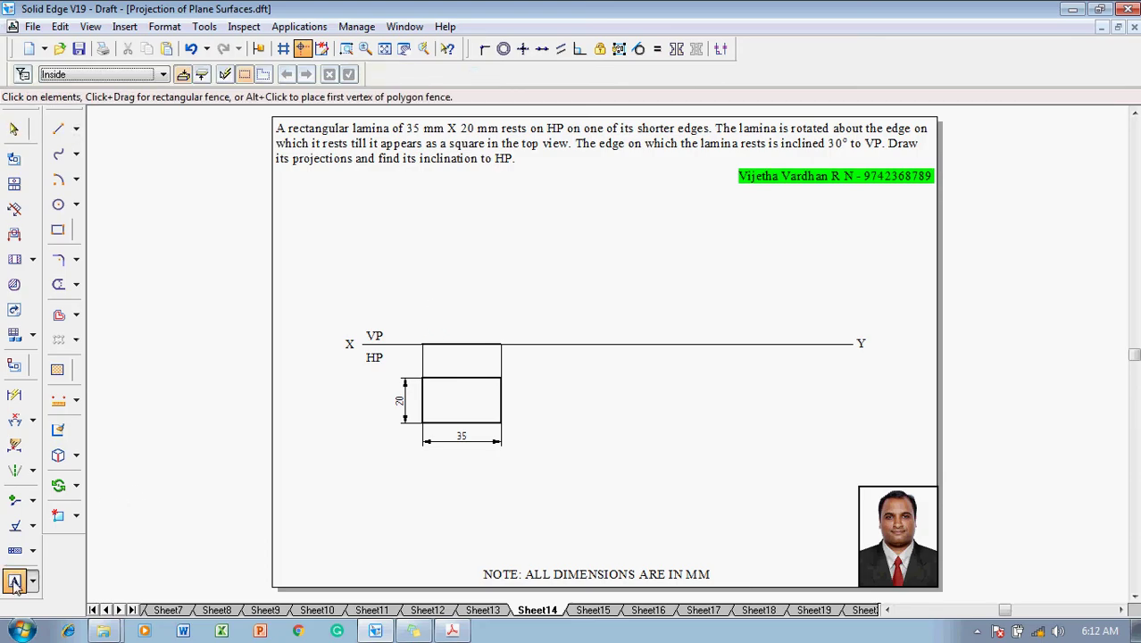
pyautogui.click(410, 360)
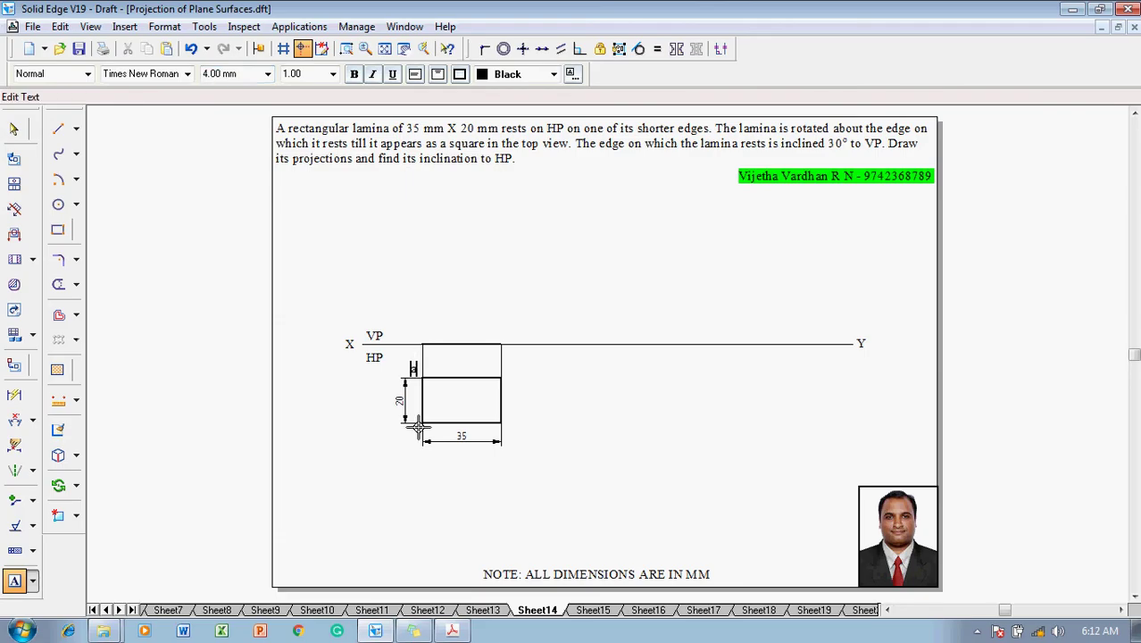
pyautogui.write('b')
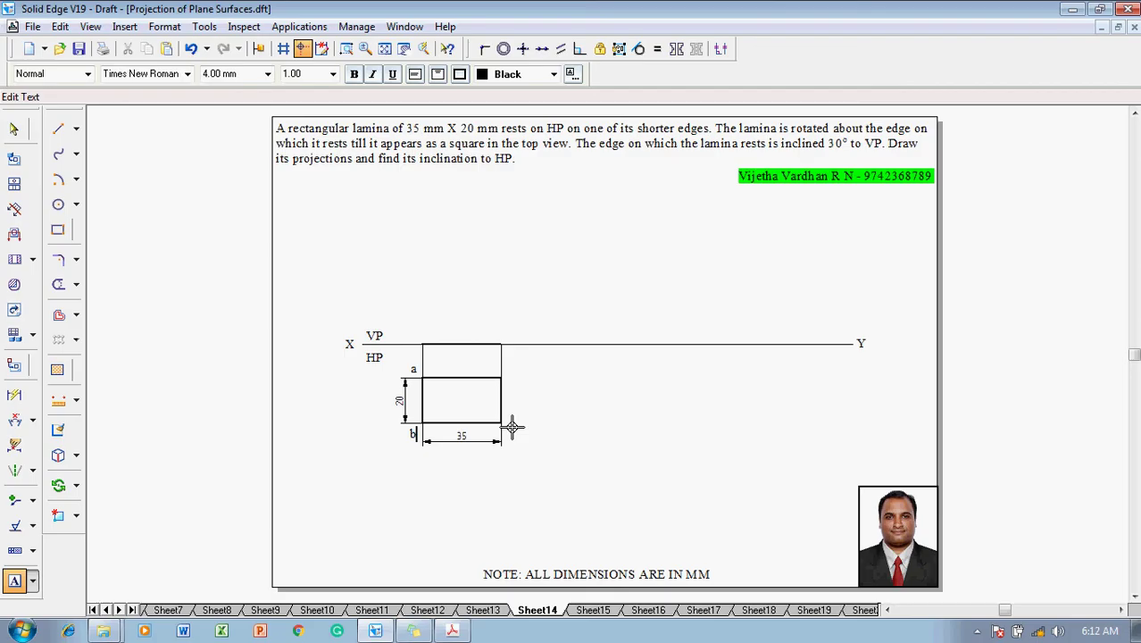
pyautogui.click(509, 423)
pyautogui.click(507, 424)
pyautogui.write('c')
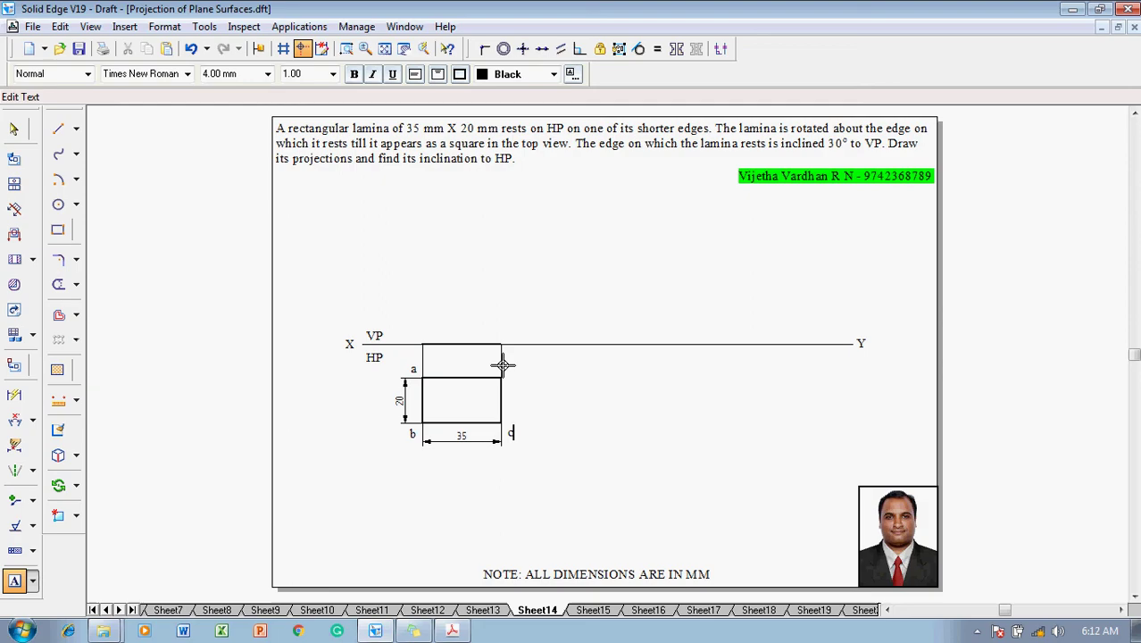
pyautogui.write('d')
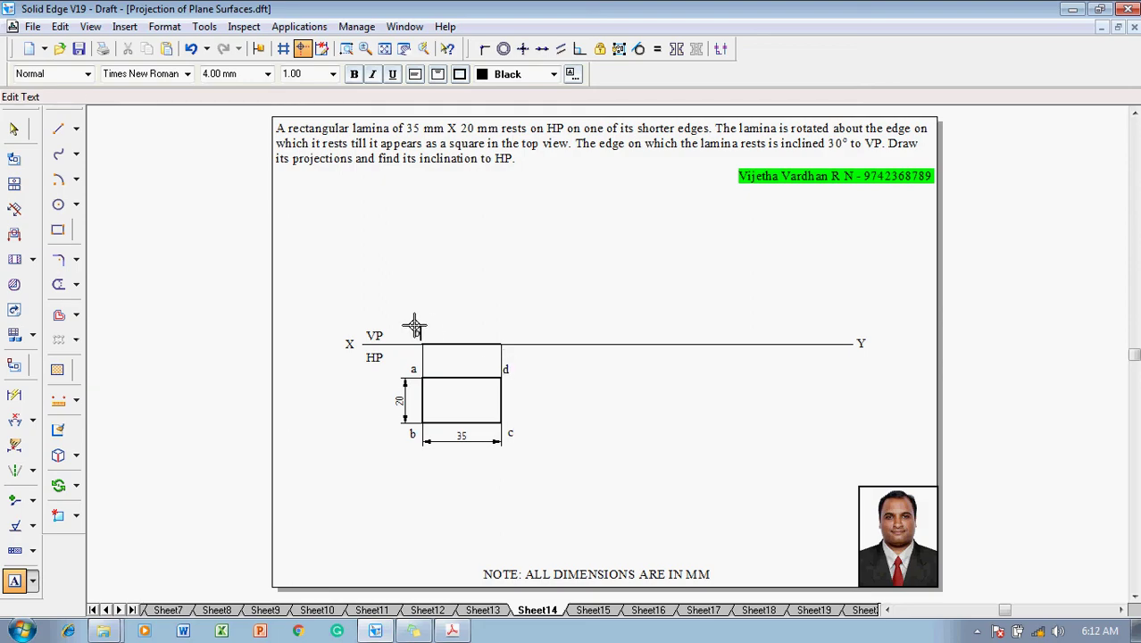
# Label the front-view ends above XY as b'(a') and c'(d')
pyautogui.click(413, 324)
pyautogui.write("b'(a')")
pyautogui.write(')')
pyautogui.press('Escape')
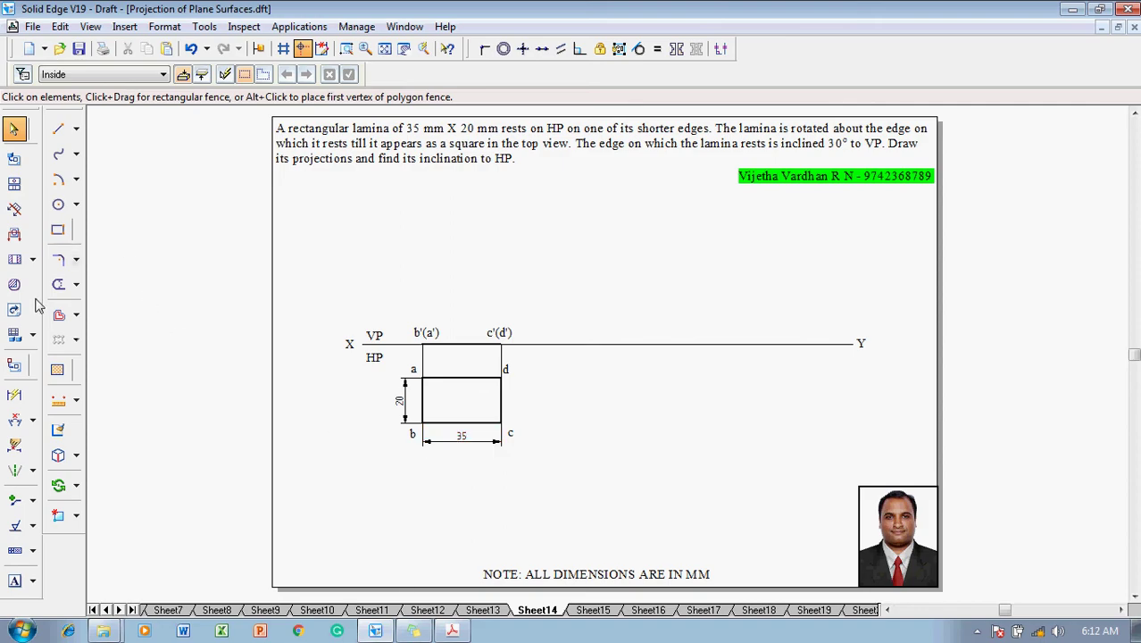
# Draw a 20 × 20 mm square with 0.50 mm lines right of the rectangle
pyautogui.click(57, 230)
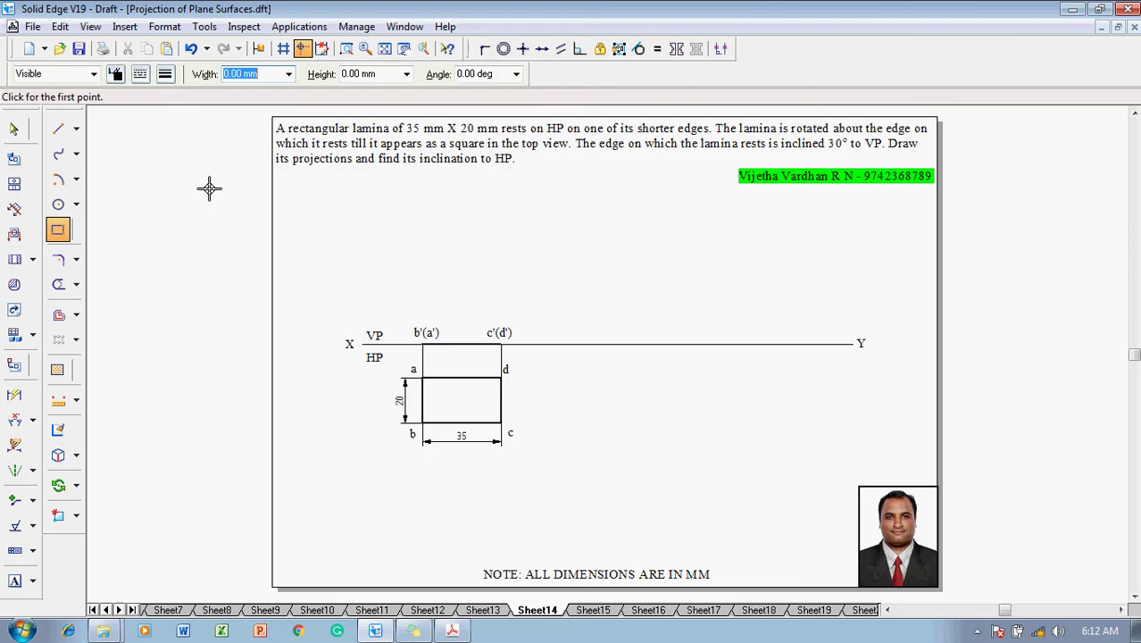
pyautogui.click(165, 74)
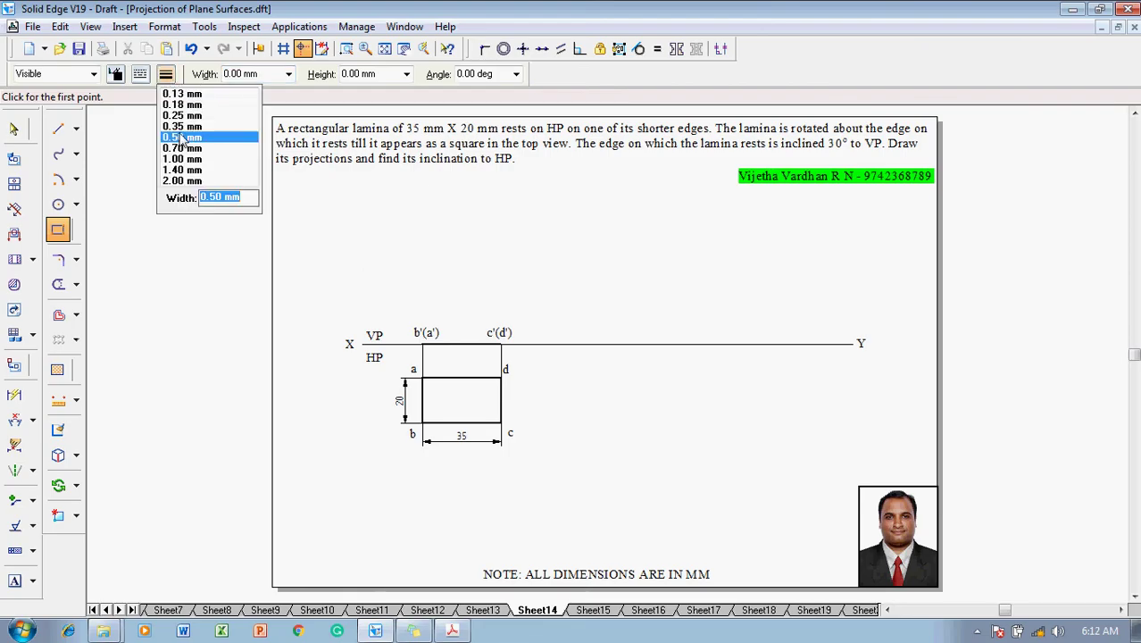
pyautogui.click(257, 74)
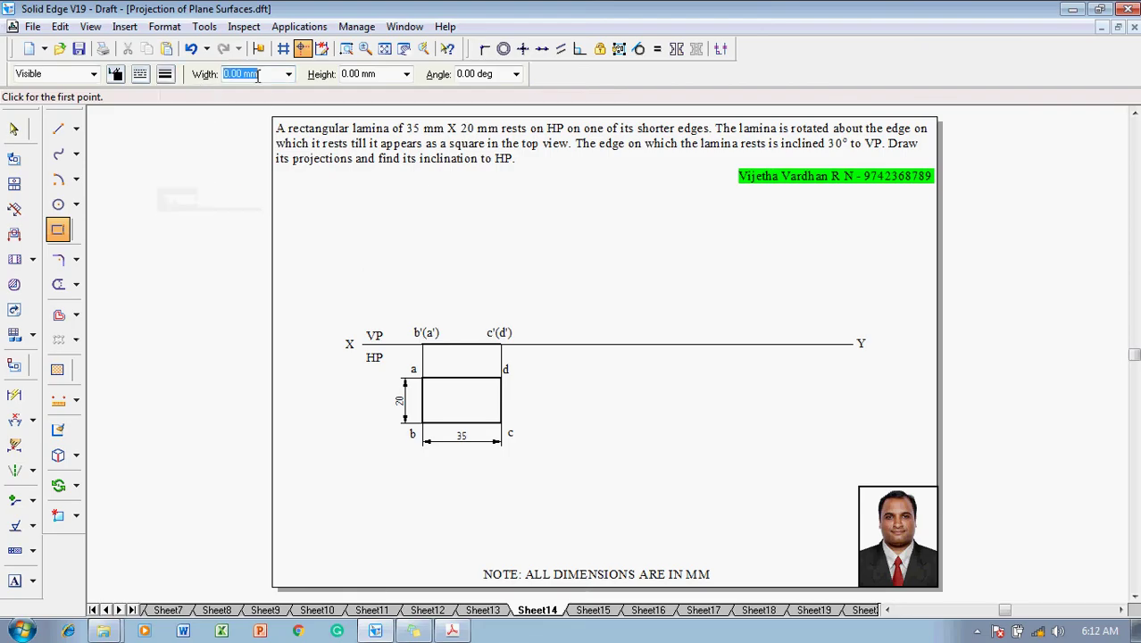
pyautogui.write('20')
pyautogui.press('Tab')
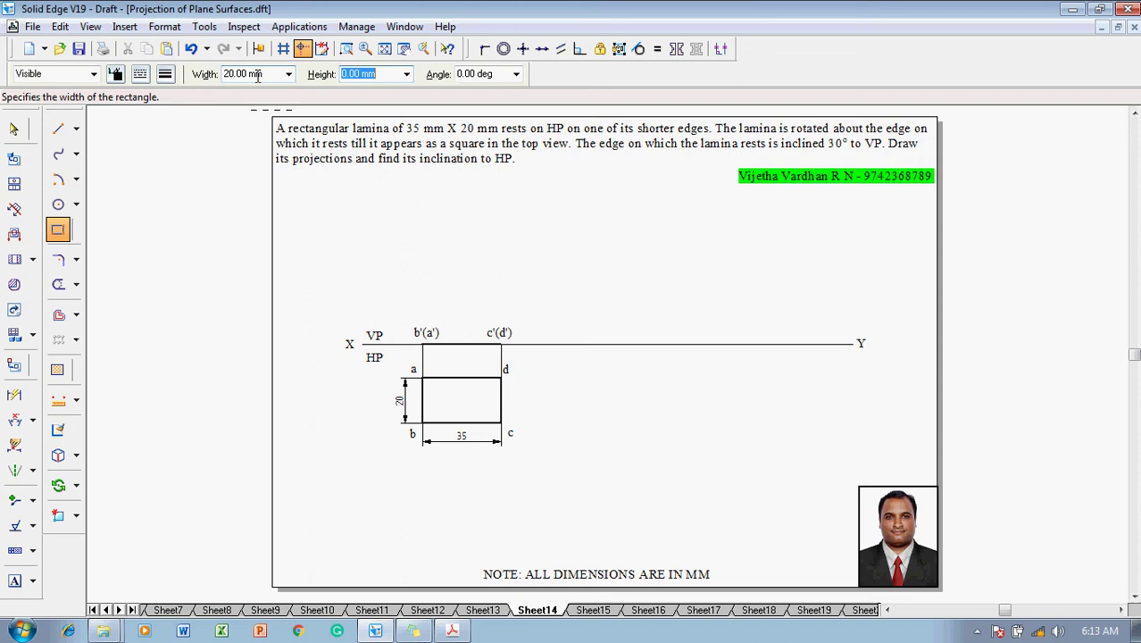
pyautogui.write('20')
pyautogui.press('Tab')
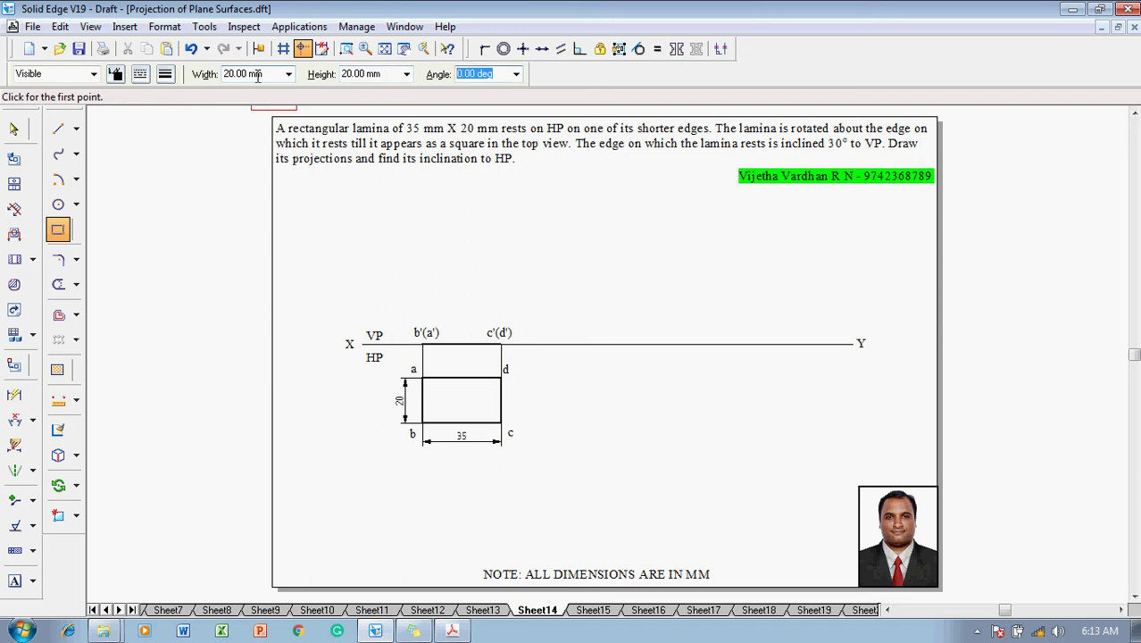
pyautogui.press('Tab')
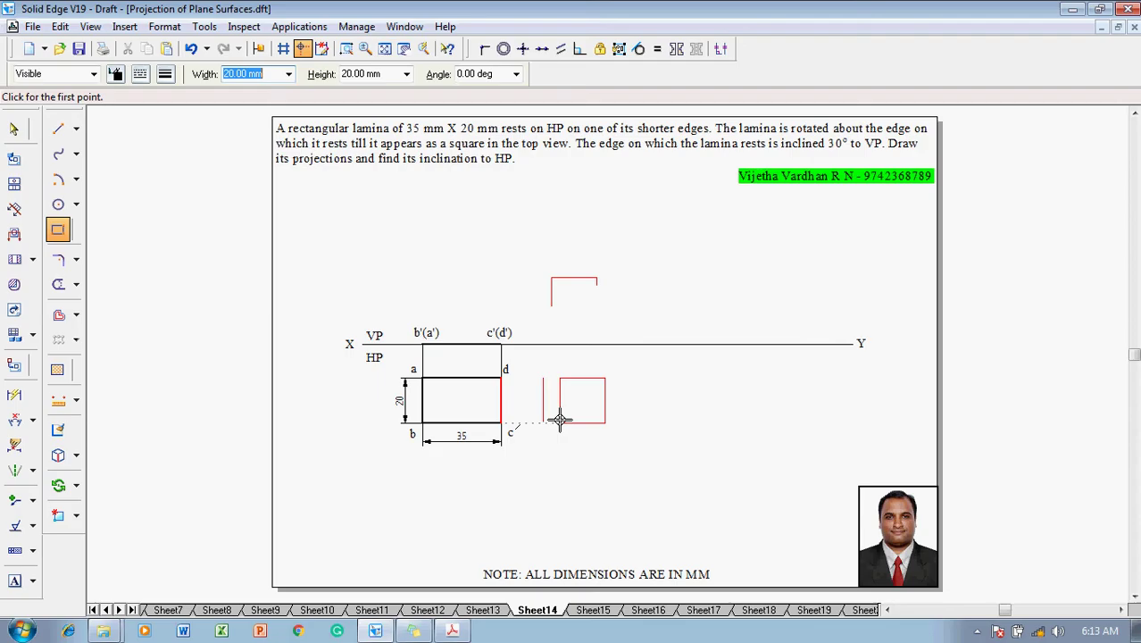
pyautogui.click(560, 421)
pyautogui.press('Escape')
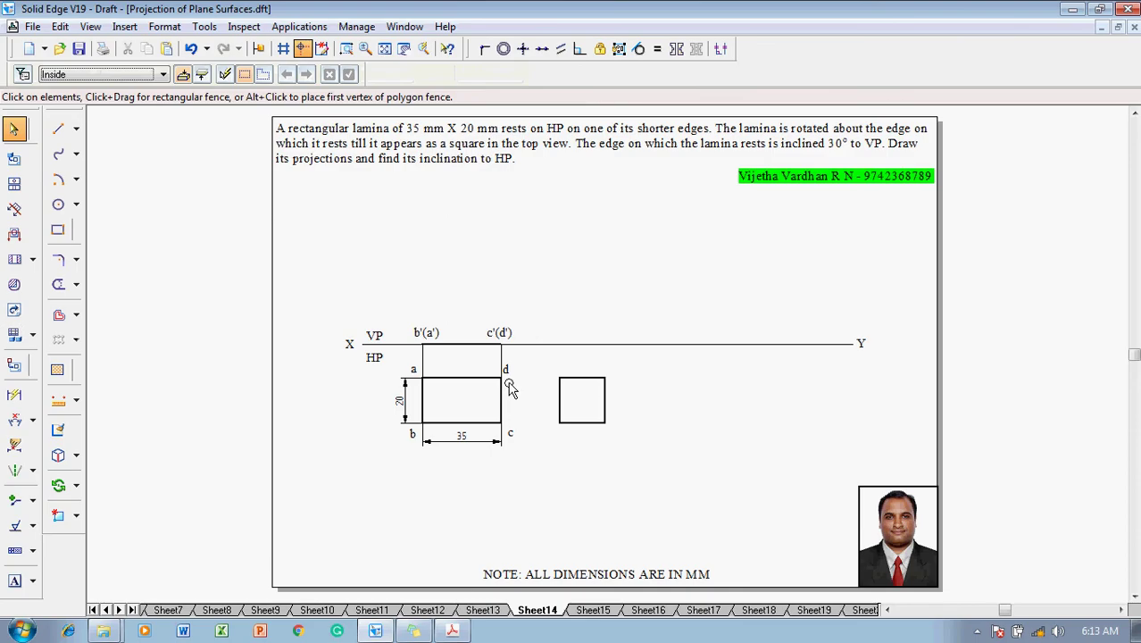
pyautogui.click(13, 580)
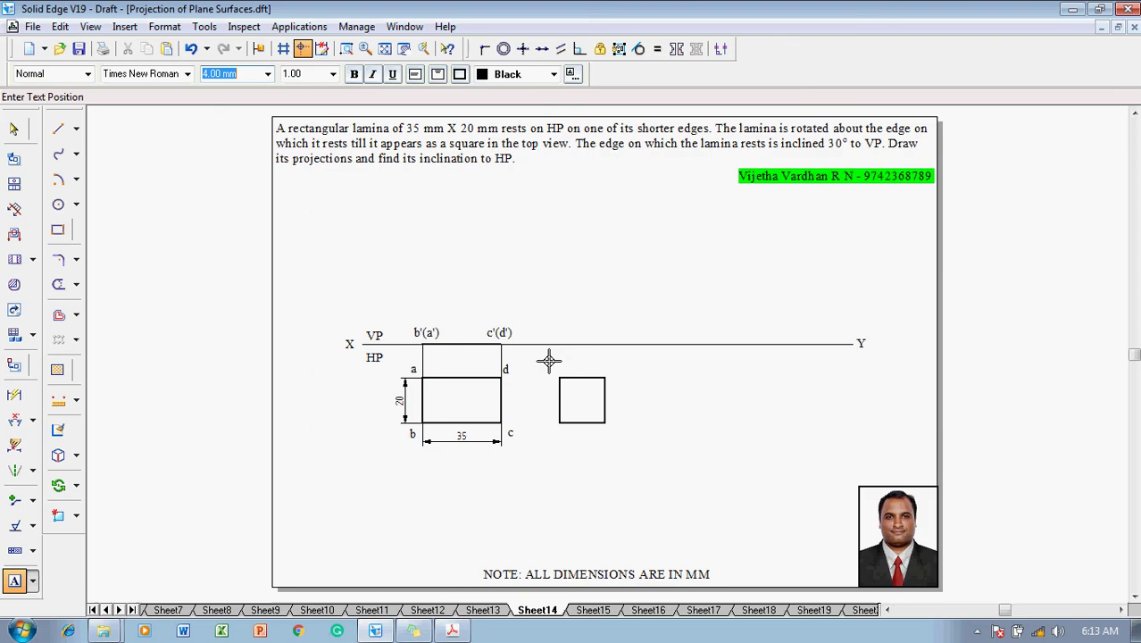
# Label the square's corners a (top-left), b (bottom-left), c (bottom-right) and d (top-right)
pyautogui.click(549, 360)
pyautogui.write('a')
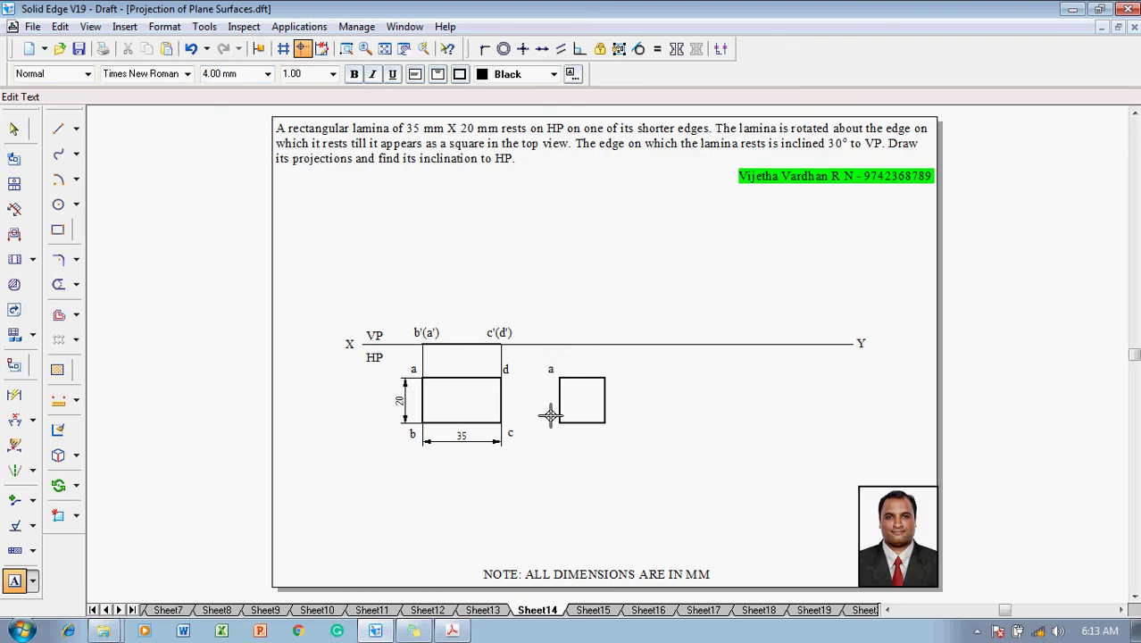
pyautogui.click(551, 427)
pyautogui.write('b')
pyautogui.click(607, 433)
pyautogui.write('c')
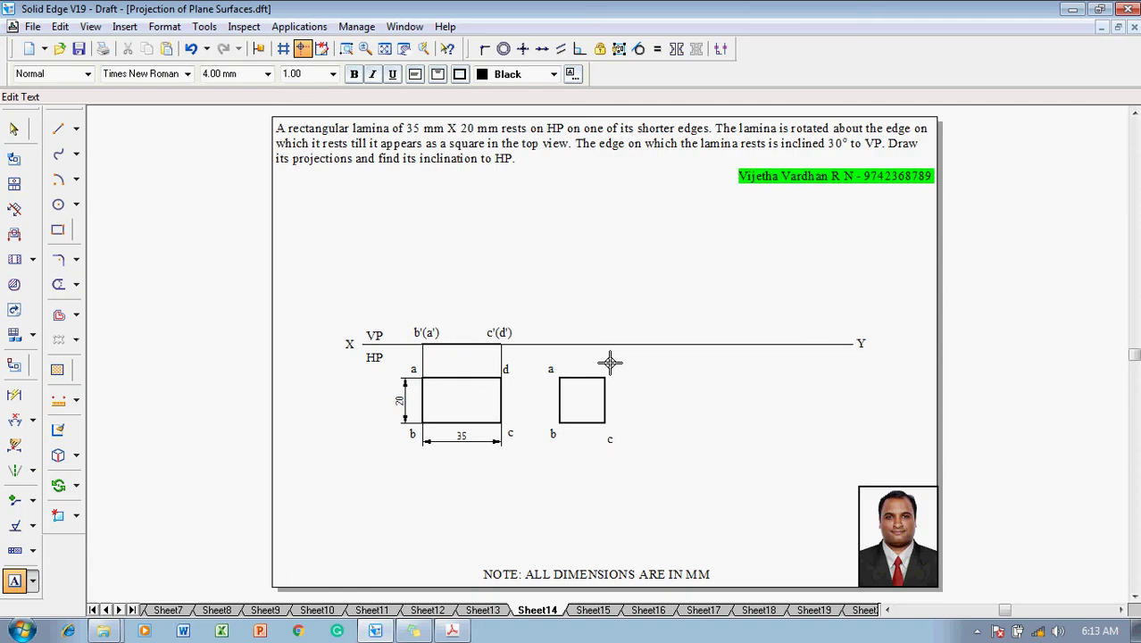
pyautogui.click(610, 361)
pyautogui.write('d')
pyautogui.press('Escape')
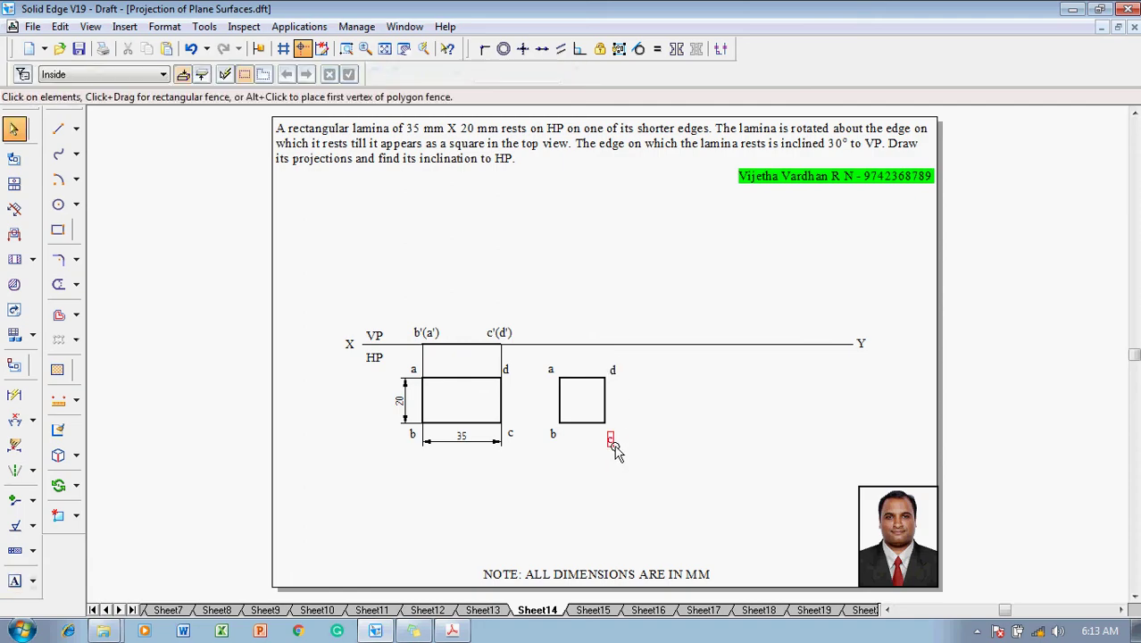
pyautogui.click(611, 437)
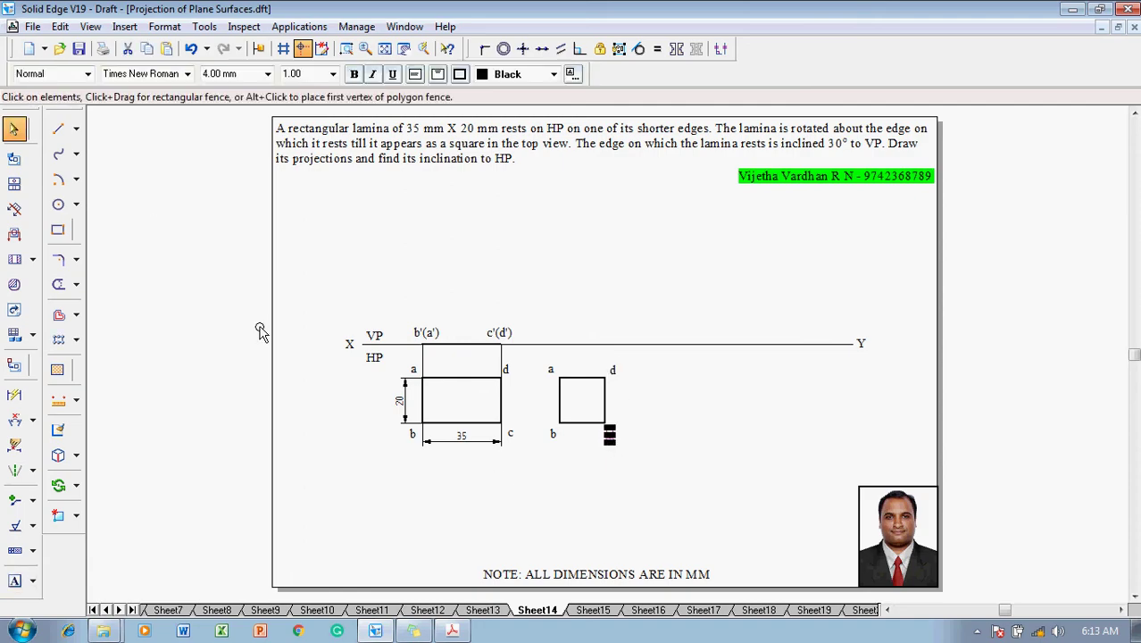
# Draw a 0.50 mm horizontal line from rectangle corner d to square corner a
pyautogui.click(58, 129)
pyautogui.click(166, 74)
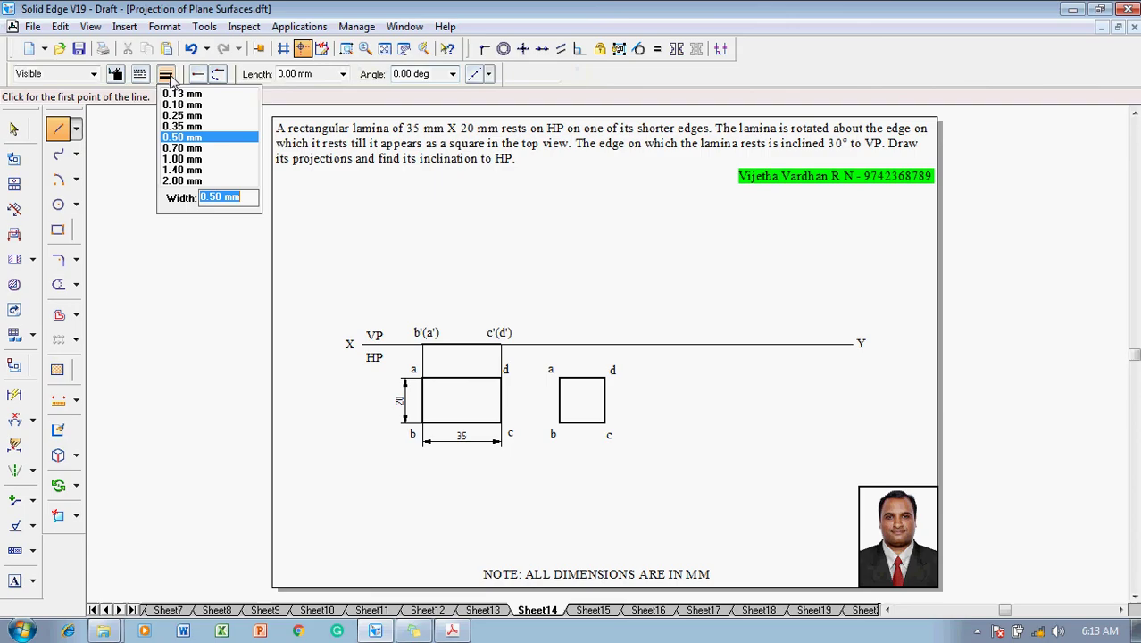
pyautogui.click(186, 102)
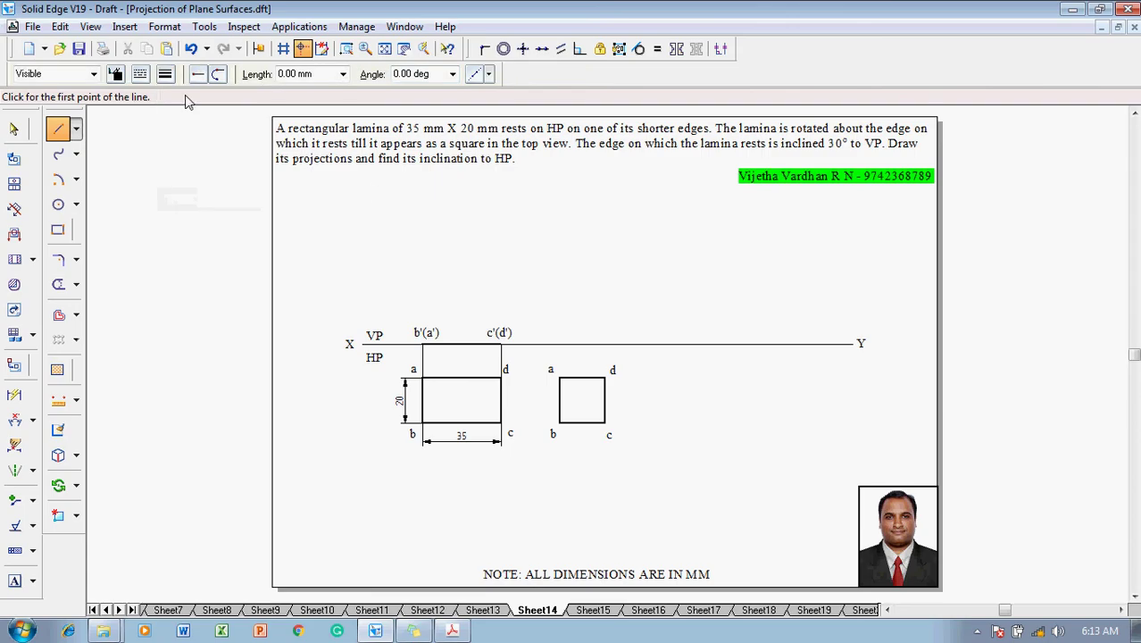
pyautogui.click(503, 377)
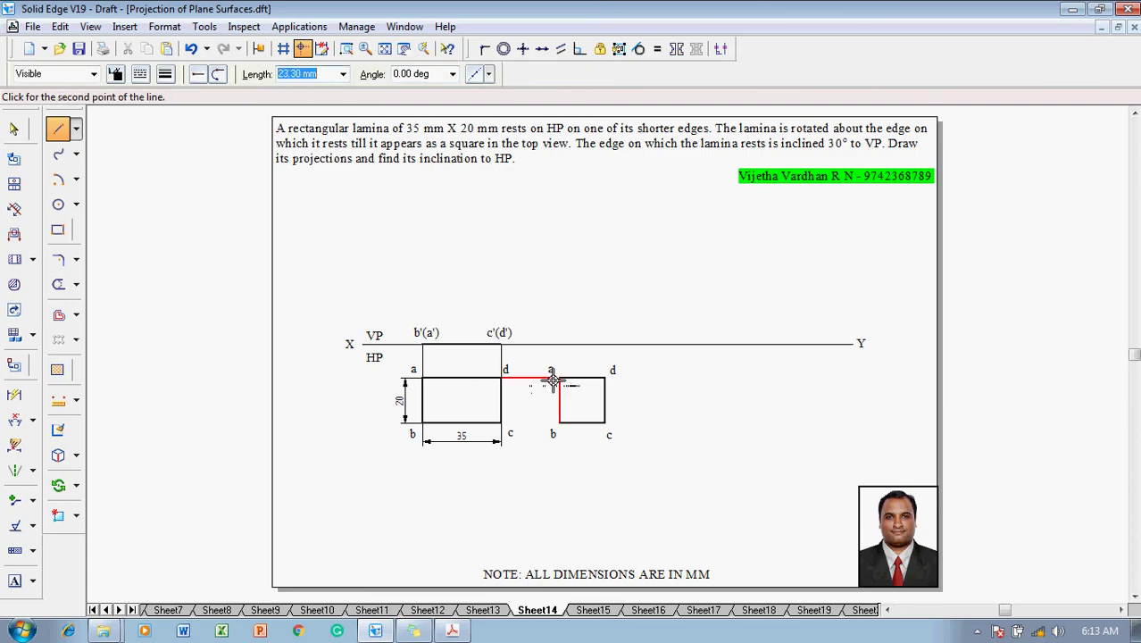
pyautogui.click(559, 378)
pyautogui.rightClick(548, 393)
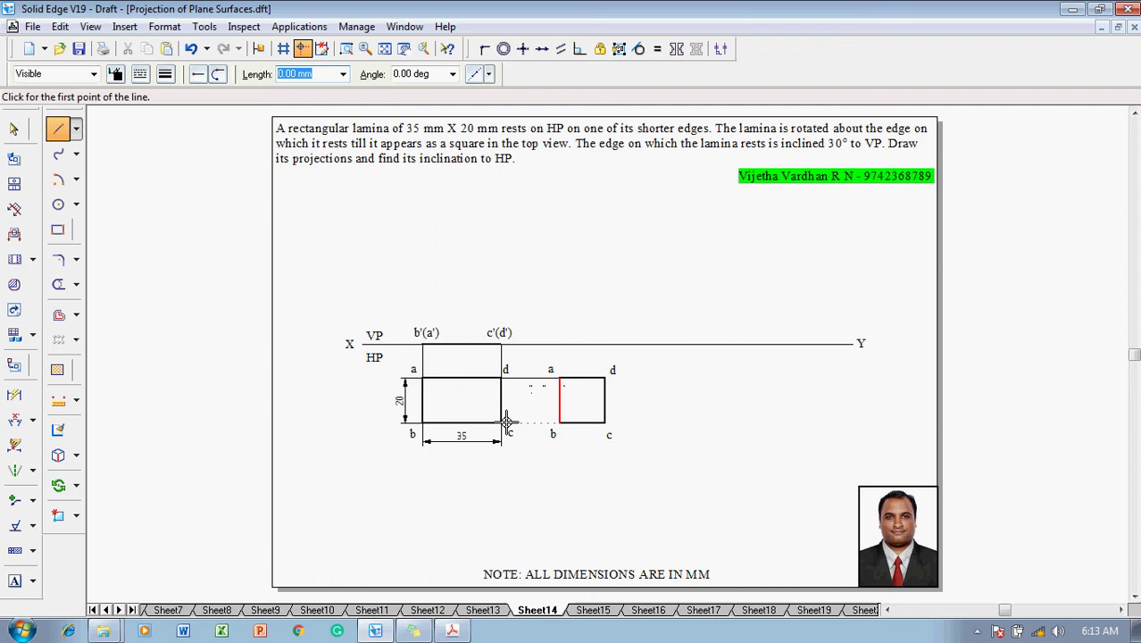
pyautogui.click(502, 422)
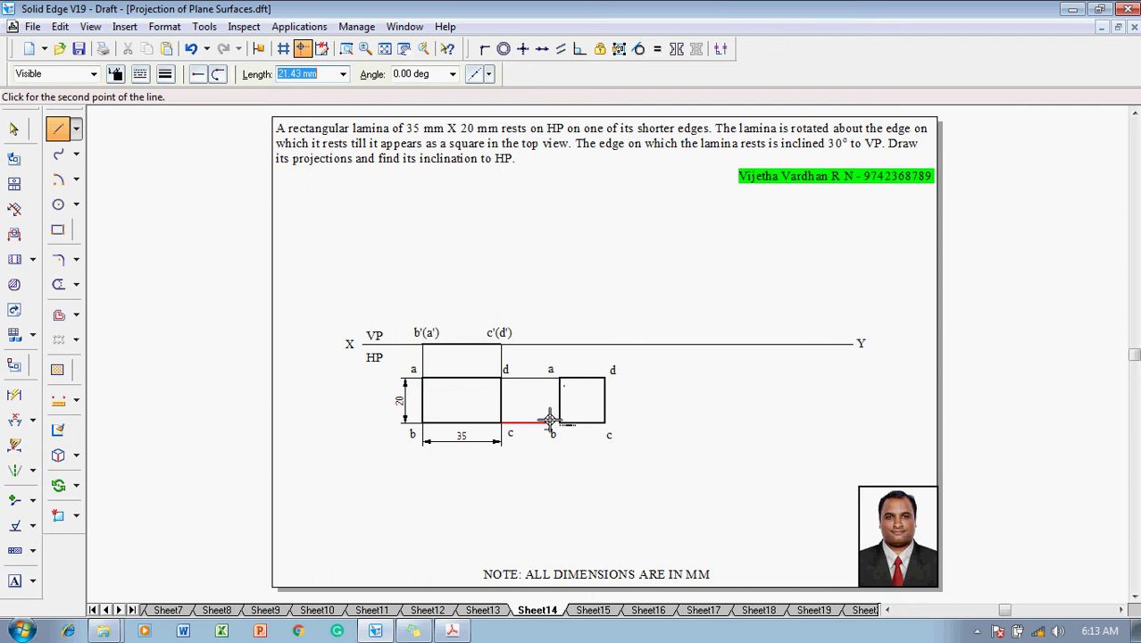
pyautogui.rightClick(492, 394)
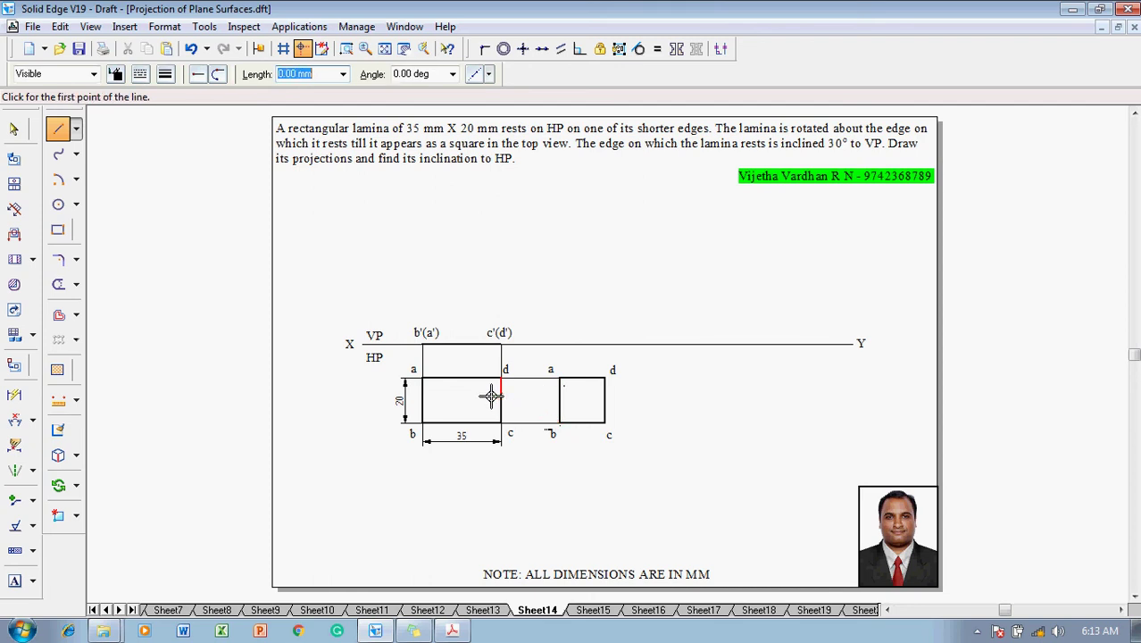
pyautogui.click(14, 395)
pyautogui.click(584, 423)
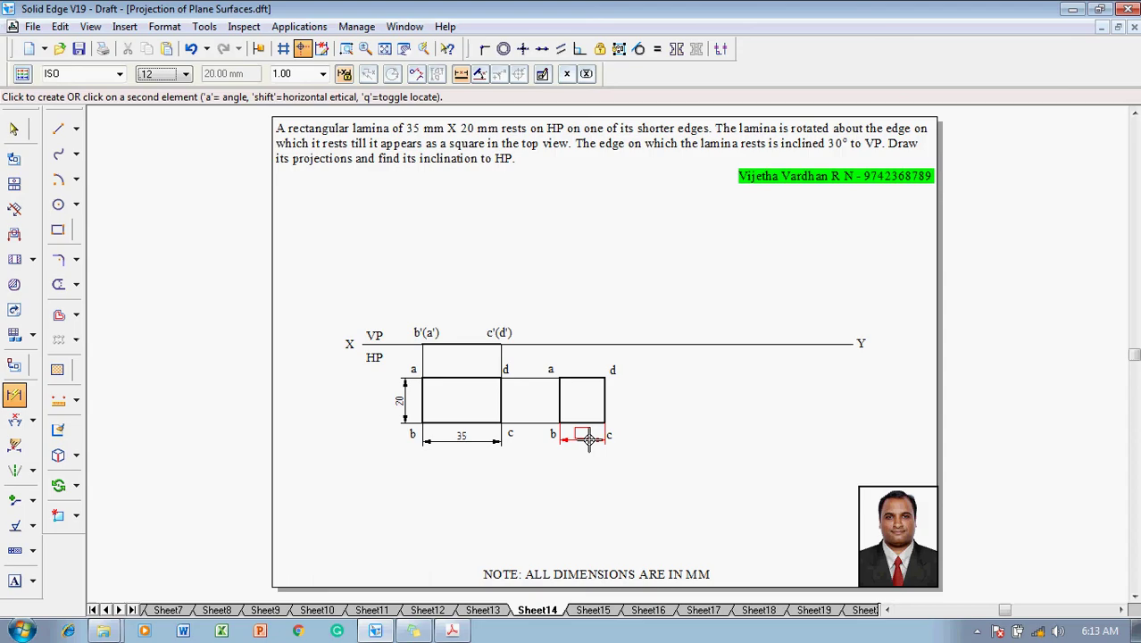
# Place the 20 mm dimension beneath the square's bottom edge b–c
pyautogui.click(589, 436)
pyautogui.press('Escape')
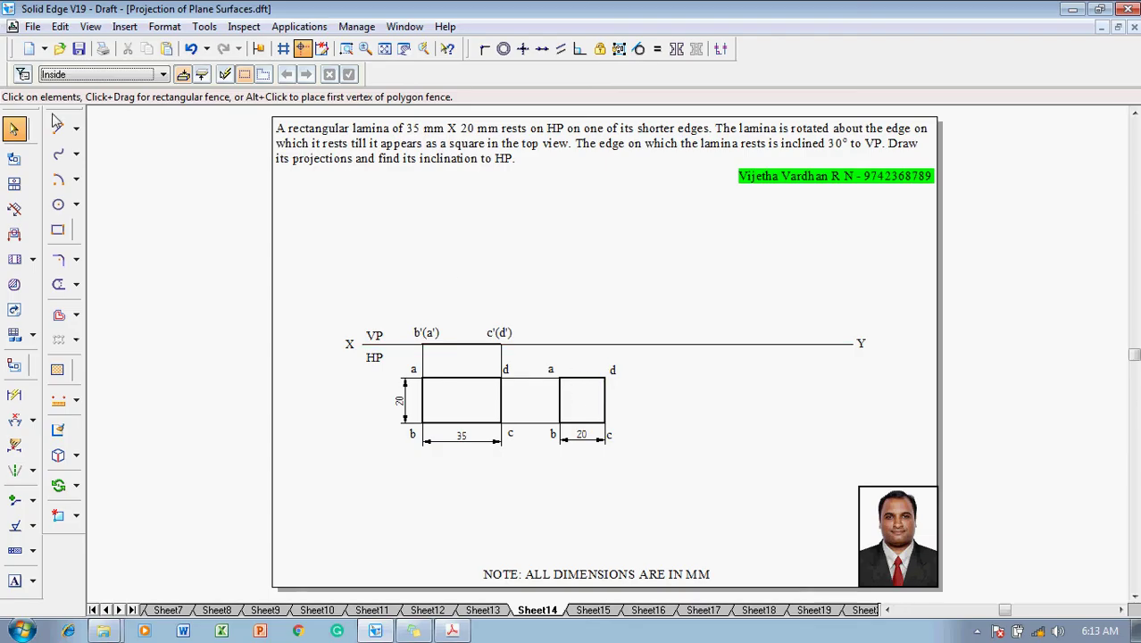
# Draw thin 0.13 mm projectors from square corner a to XY and from d well above XY
pyautogui.click(56, 126)
pyautogui.click(168, 76)
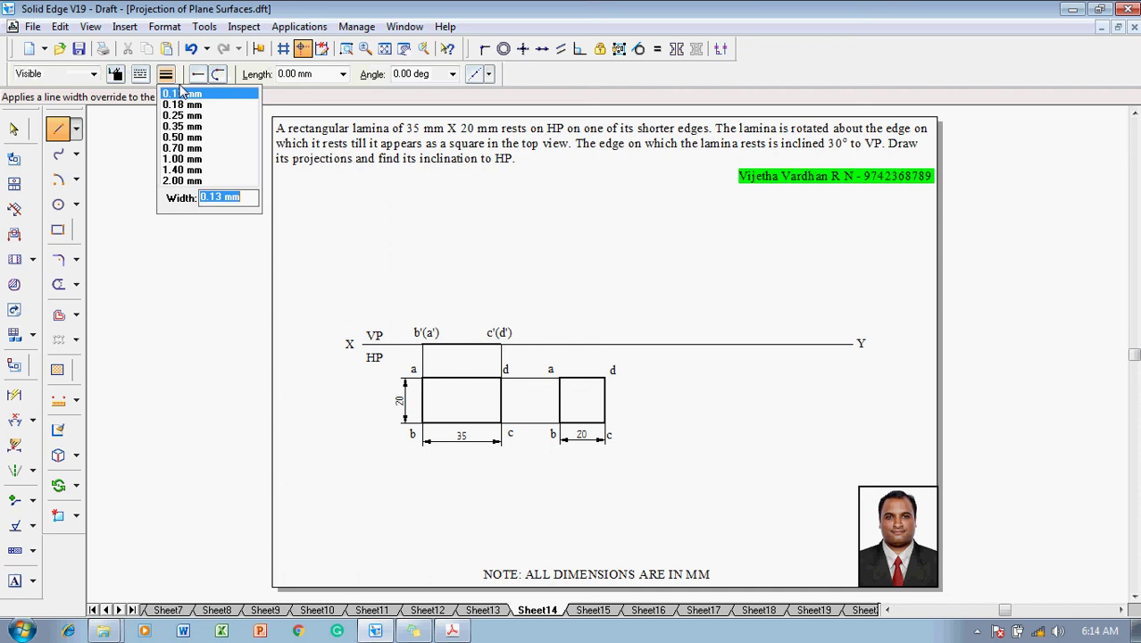
pyautogui.click(182, 93)
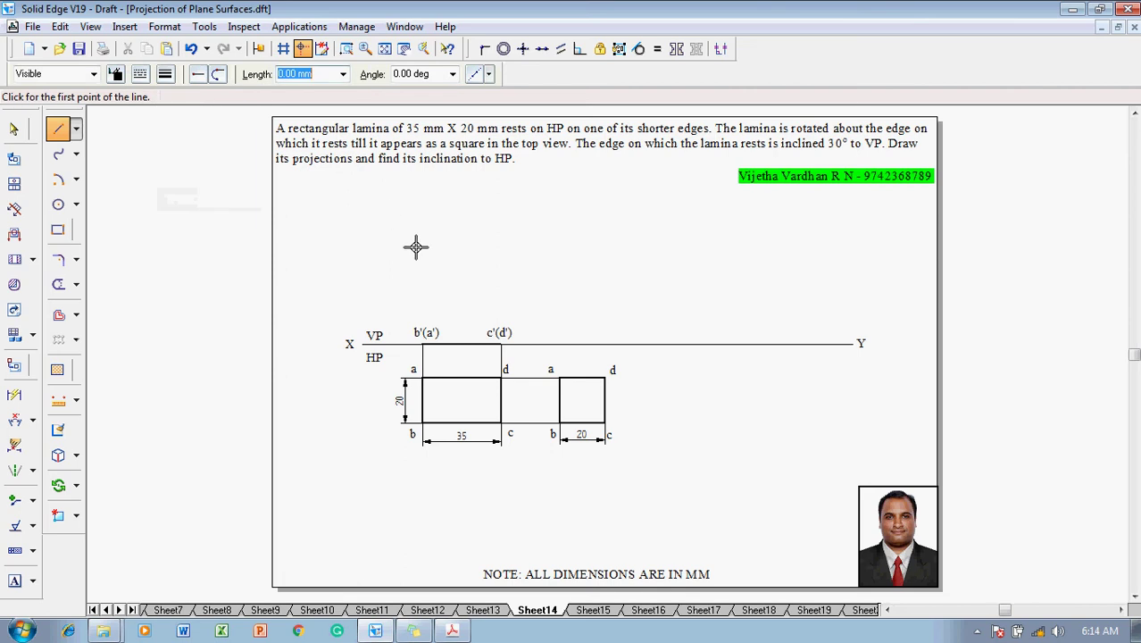
pyautogui.click(560, 379)
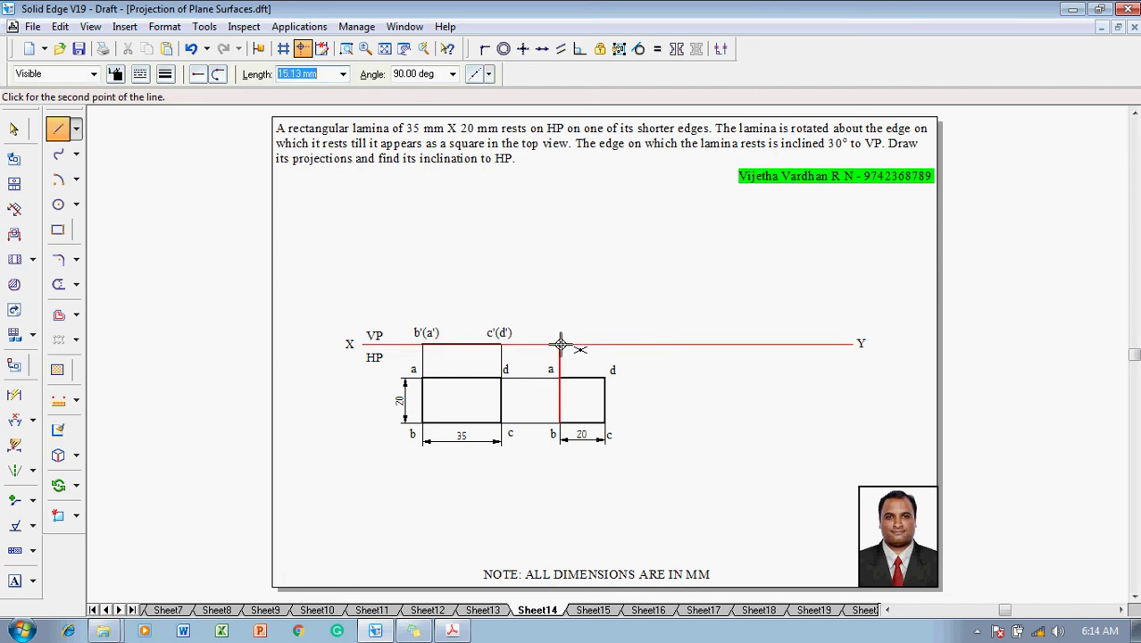
pyautogui.click(595, 343)
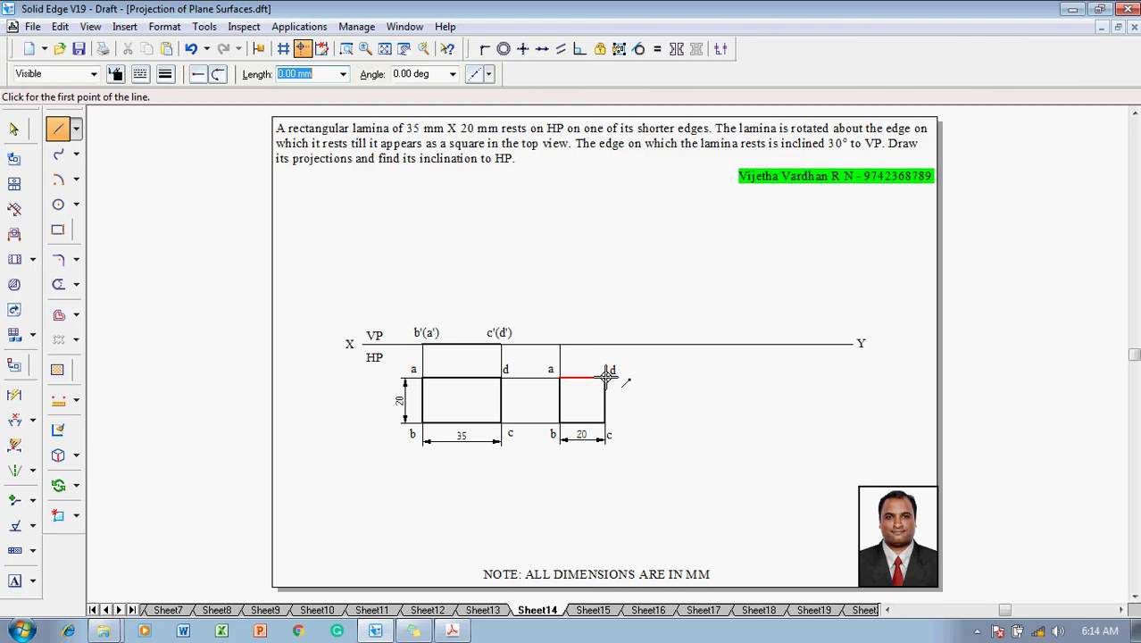
pyautogui.click(606, 377)
pyautogui.click(605, 250)
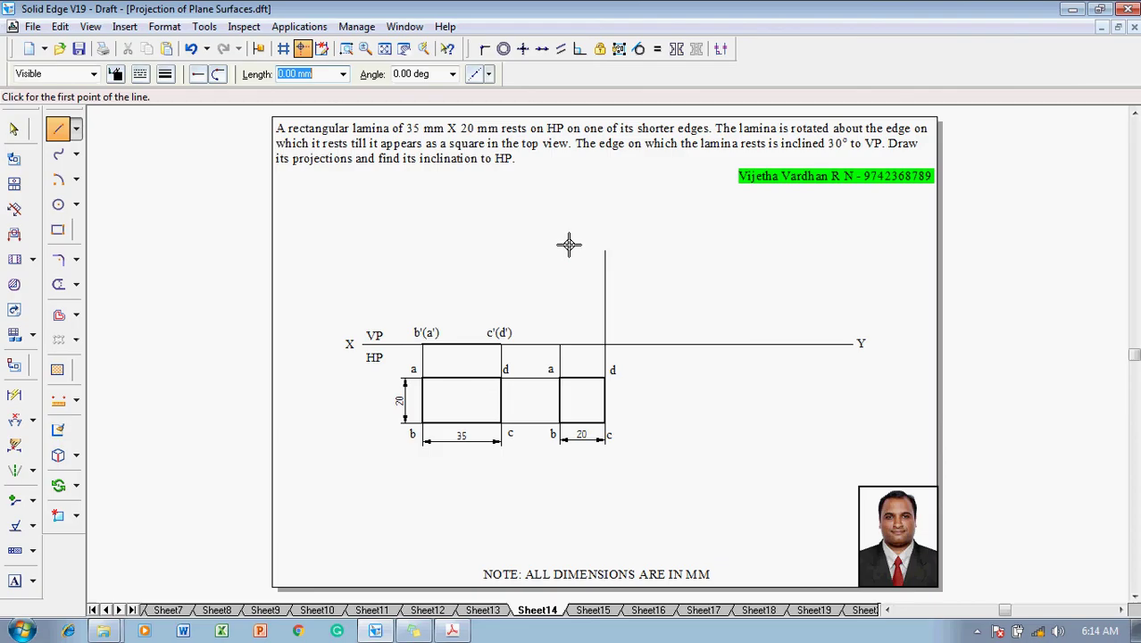
# Draw a thin 0.13 mm arc, radius 35, centred on XY above a, crossing d's projector
pyautogui.click(59, 180)
pyautogui.click(166, 74)
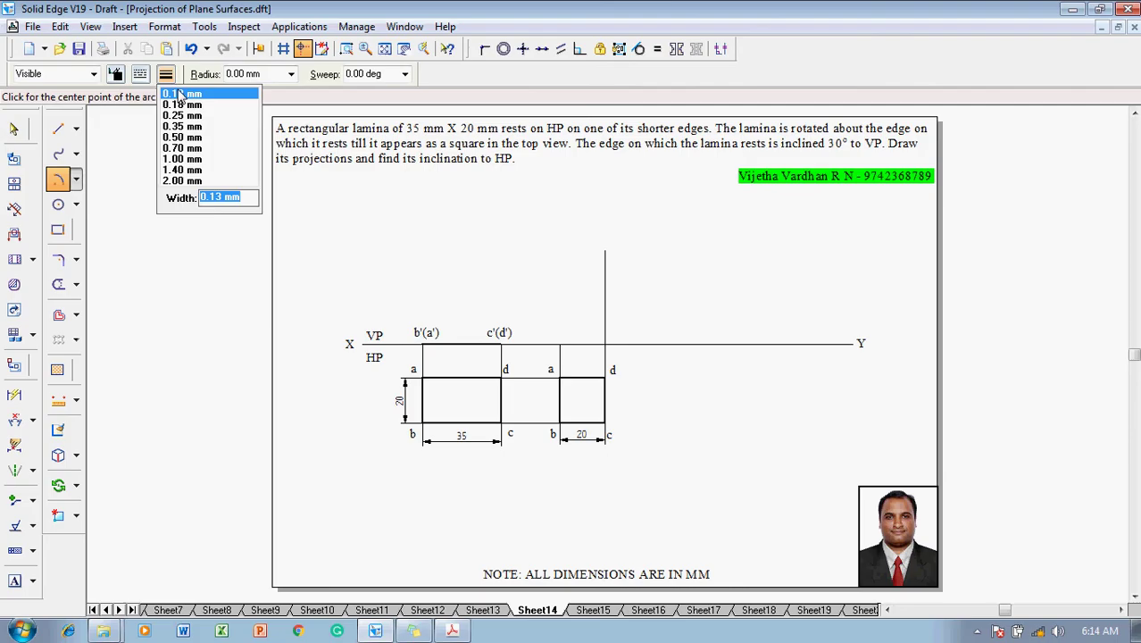
pyautogui.click(180, 93)
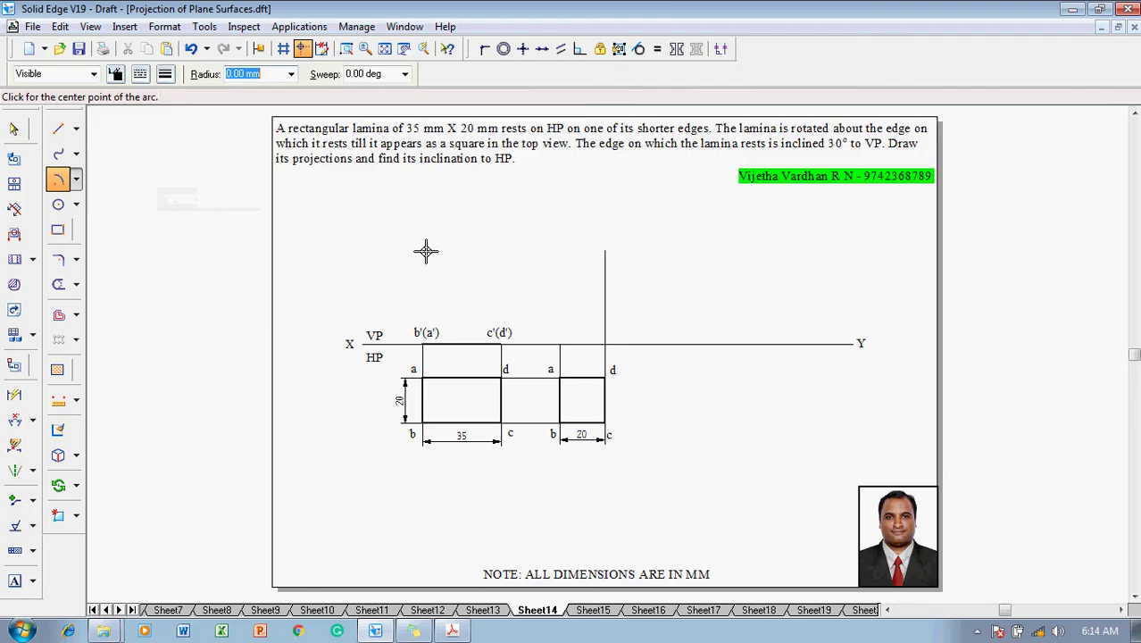
pyautogui.click(563, 342)
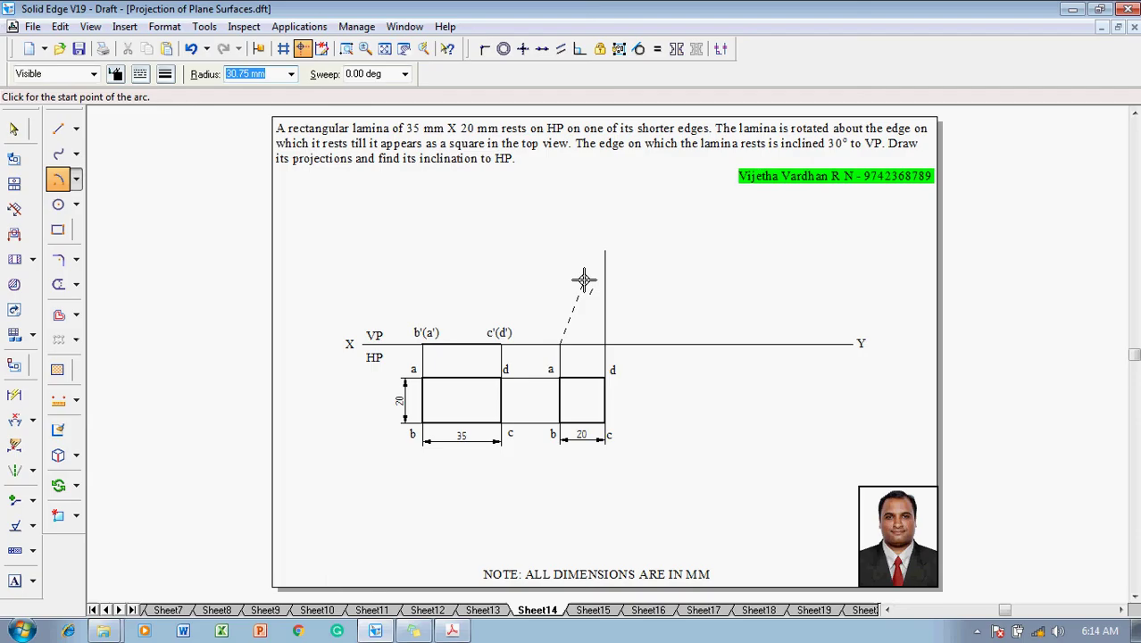
pyautogui.write('35')
pyautogui.press('Tab')
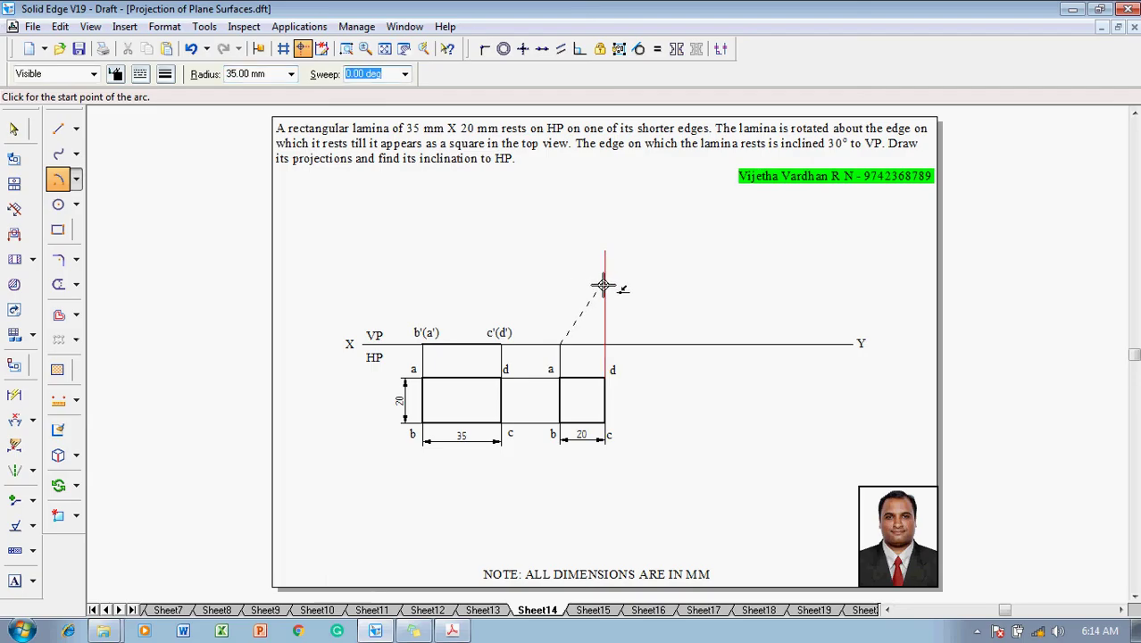
pyautogui.click(605, 286)
pyautogui.click(591, 272)
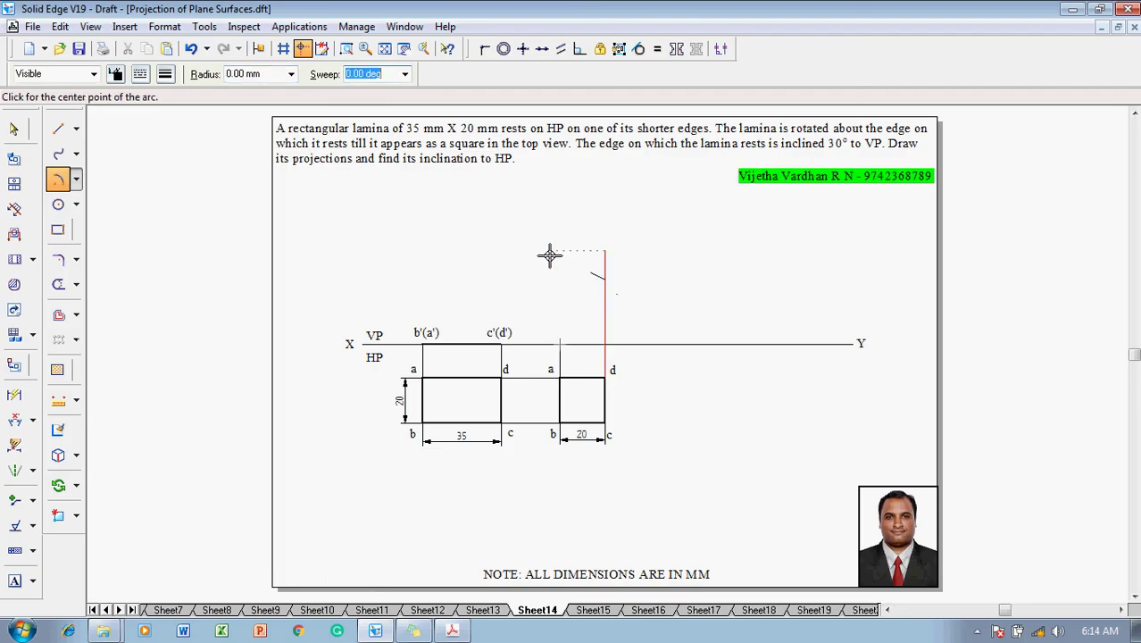
# Draw a 0.50 mm line from a on XY to where the arc cuts d's projector
pyautogui.click(58, 129)
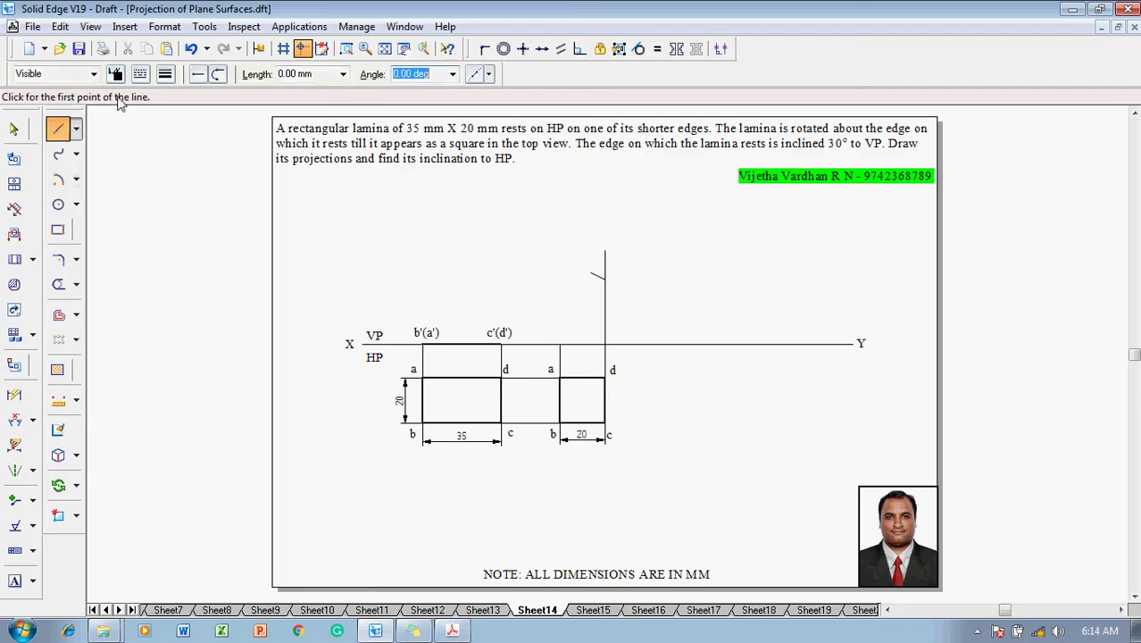
pyautogui.click(165, 74)
pyautogui.click(184, 137)
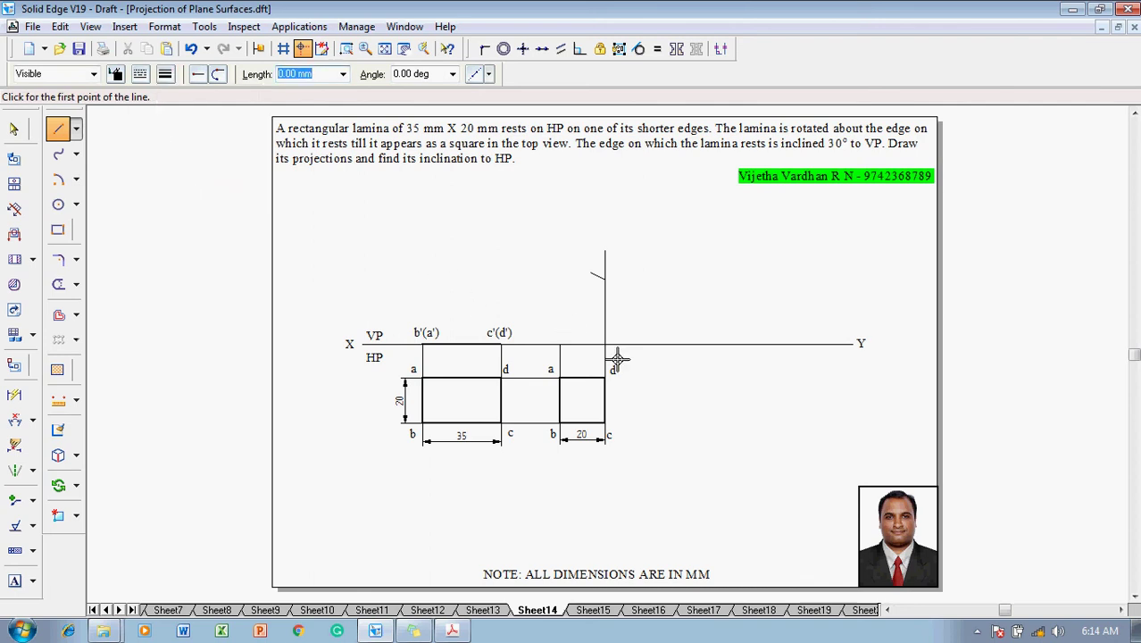
pyautogui.click(561, 342)
pyautogui.click(604, 281)
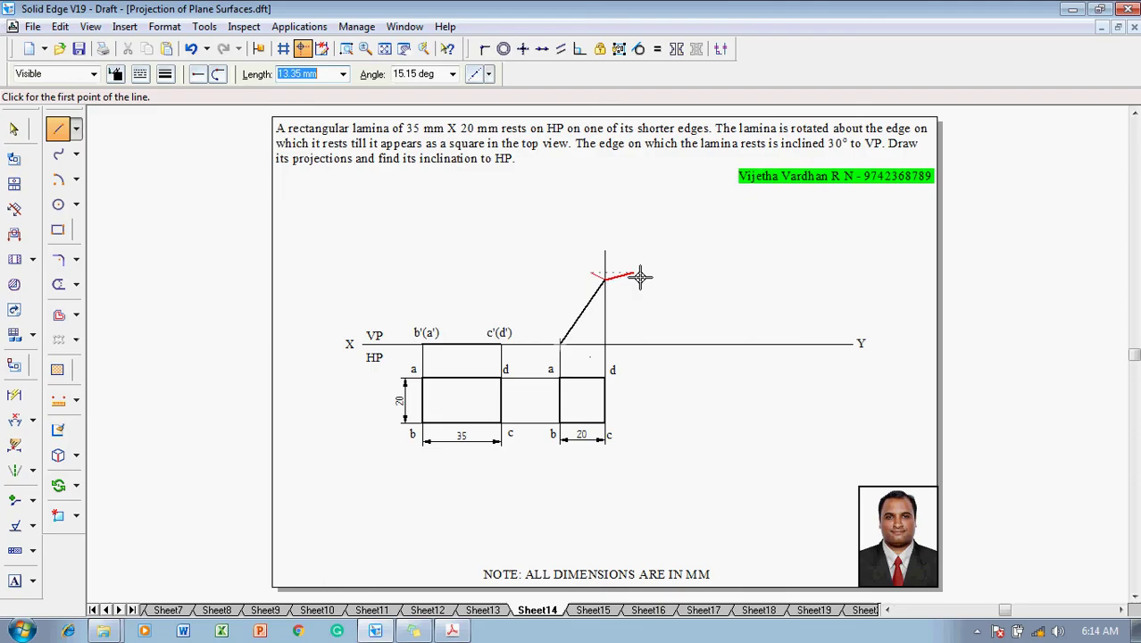
pyautogui.press('Escape')
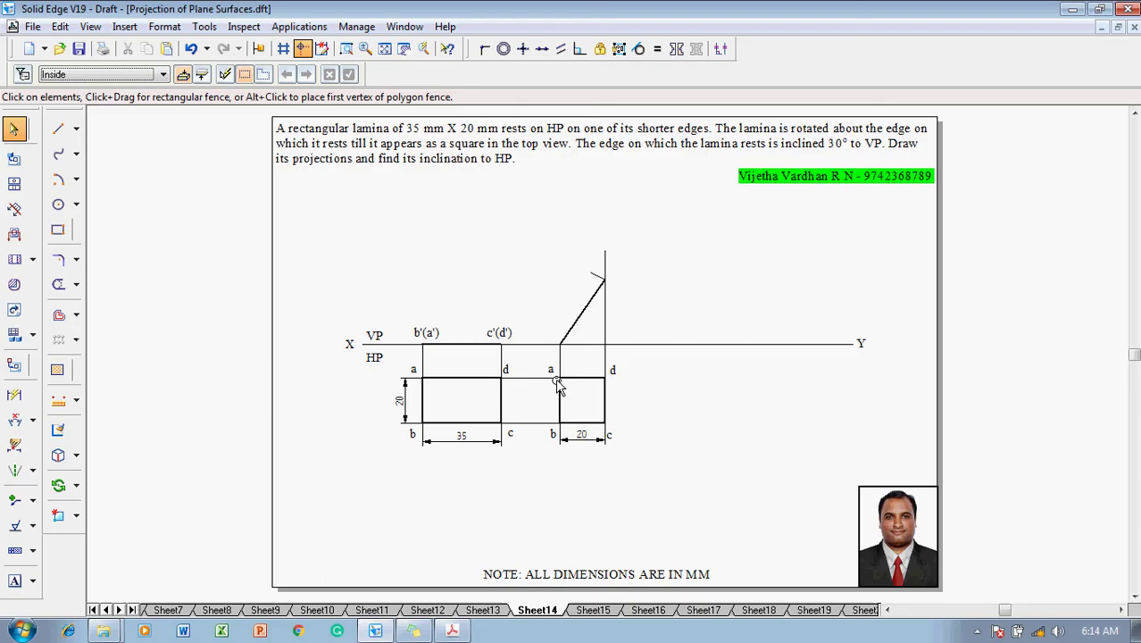
# Add an angle dimension of about 55° between the inclined line and XY at a
pyautogui.click(14, 427)
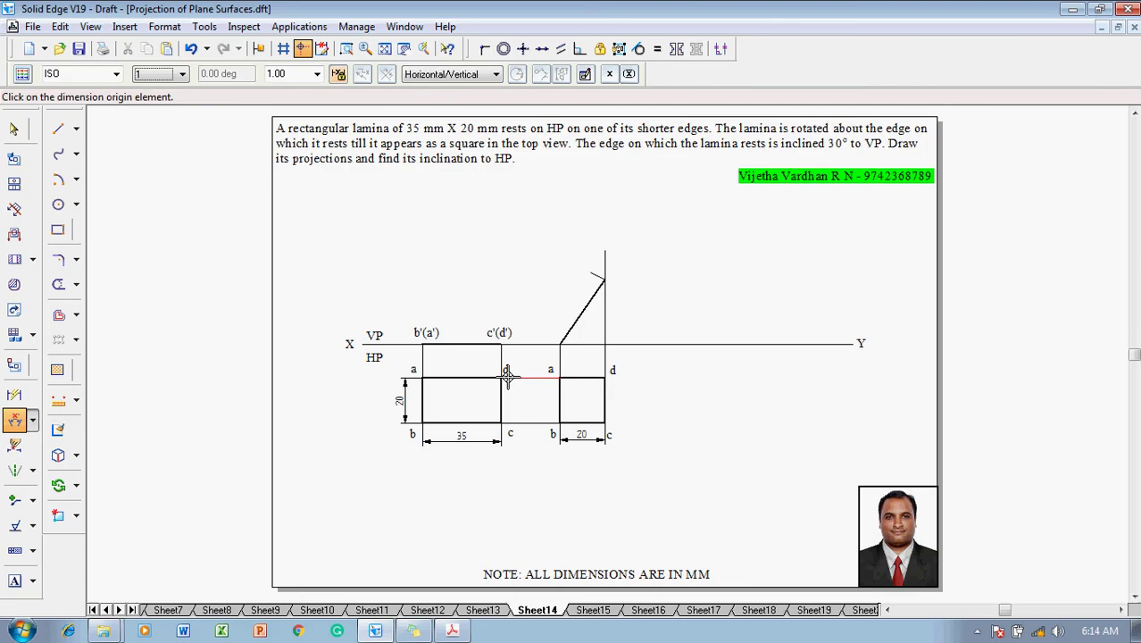
pyautogui.click(569, 327)
pyautogui.click(579, 343)
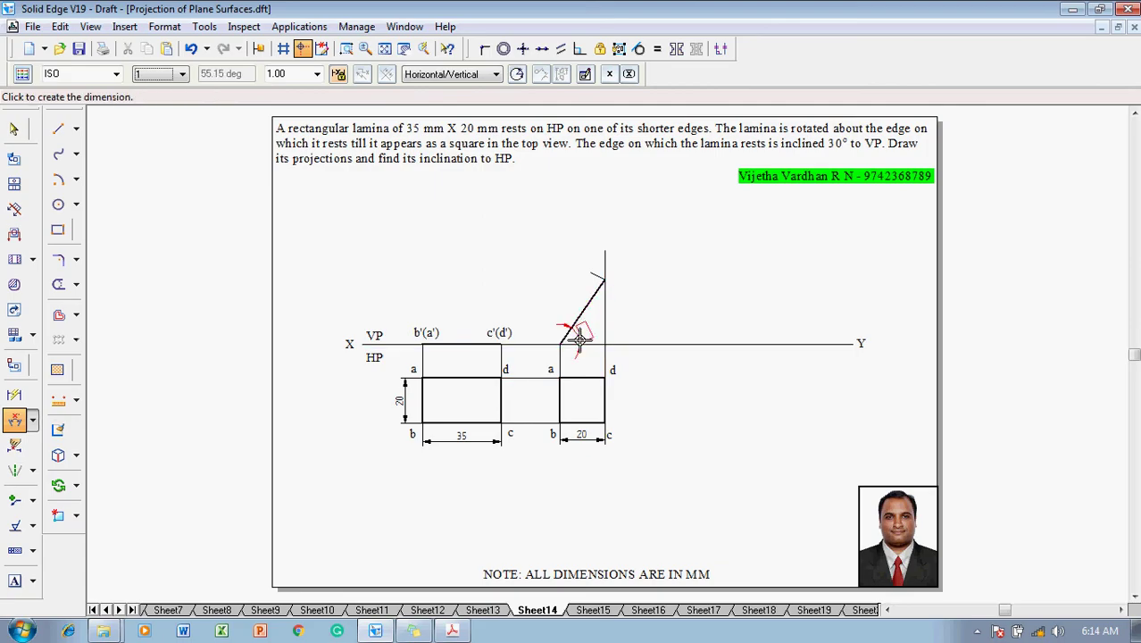
pyautogui.click(576, 334)
pyautogui.press('Escape')
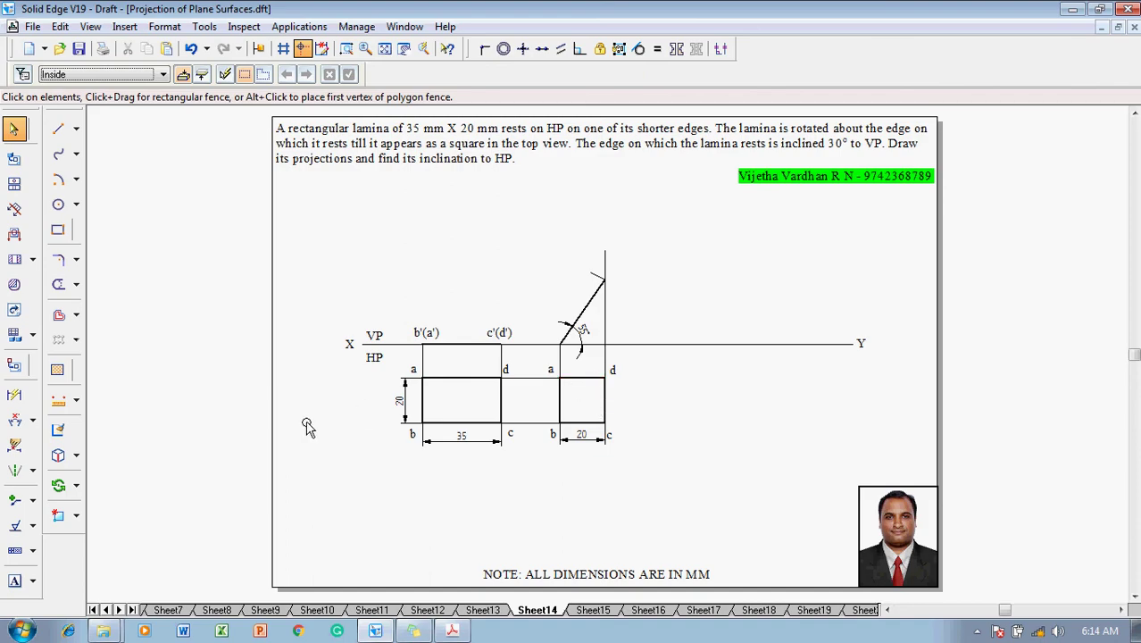
# Label the inclined line's ends b'(a') at its foot and c'(d') at its upper end
pyautogui.click(34, 582)
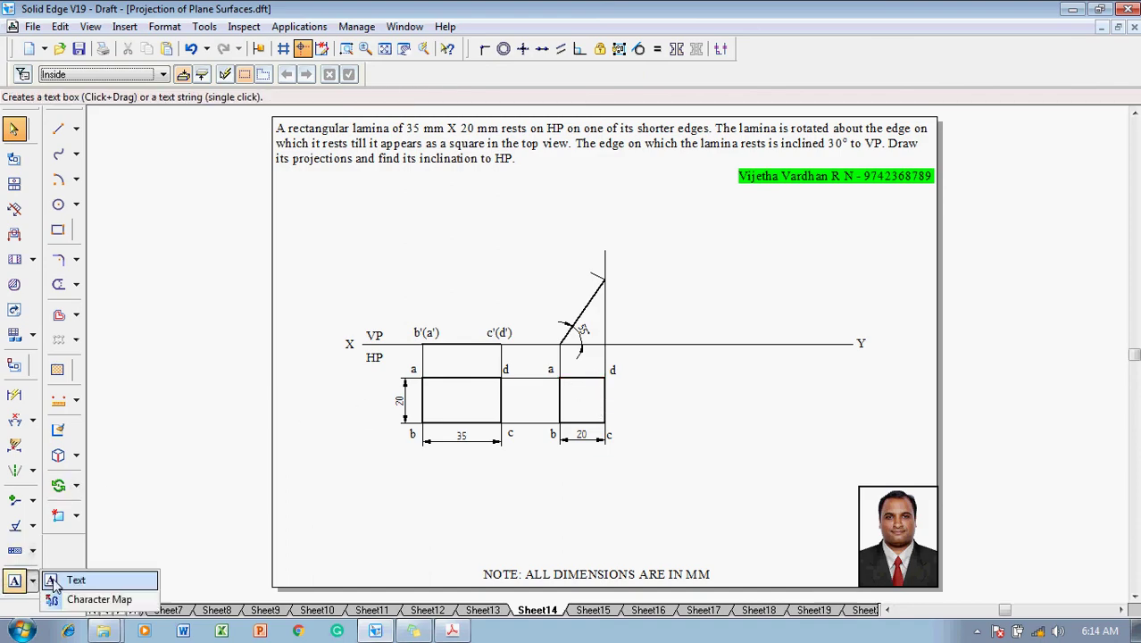
pyautogui.click(53, 582)
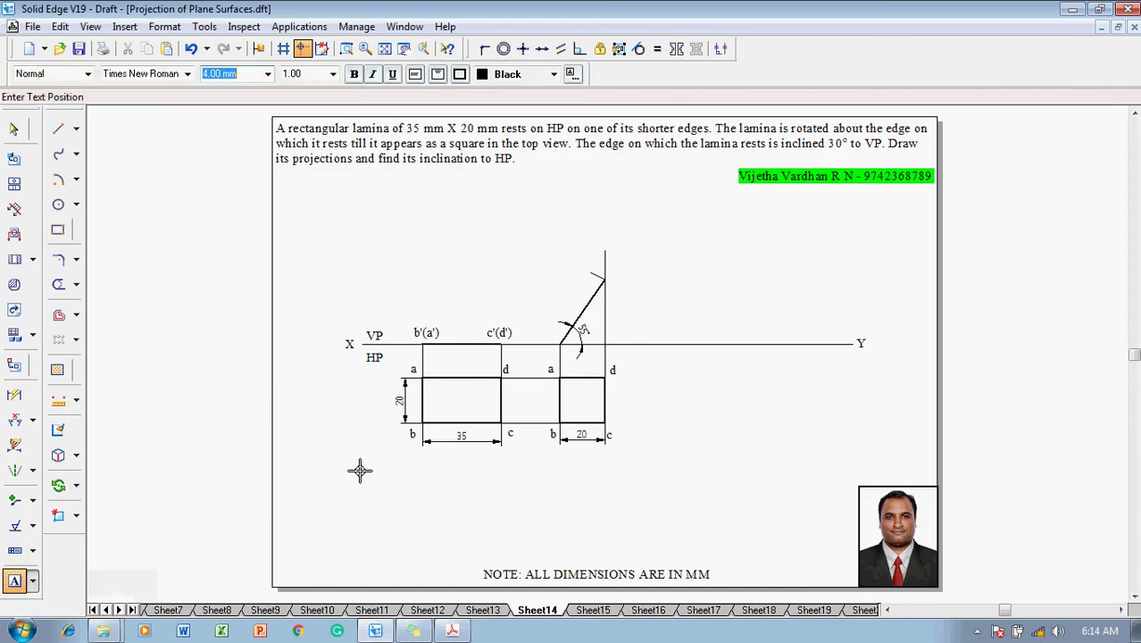
pyautogui.click(538, 327)
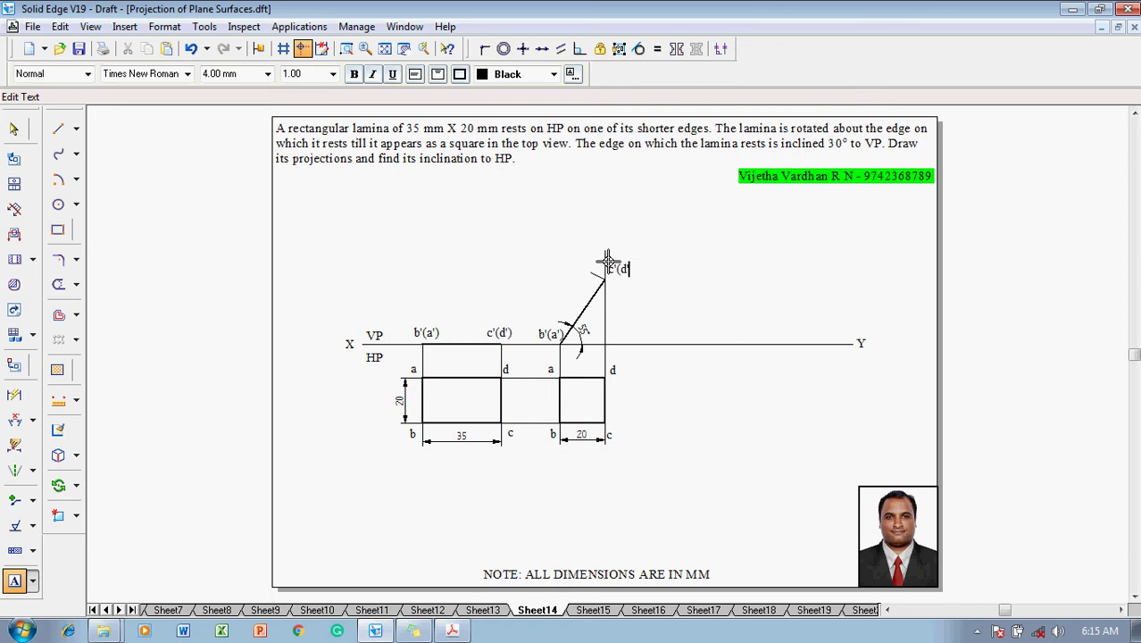
pyautogui.press('Escape')
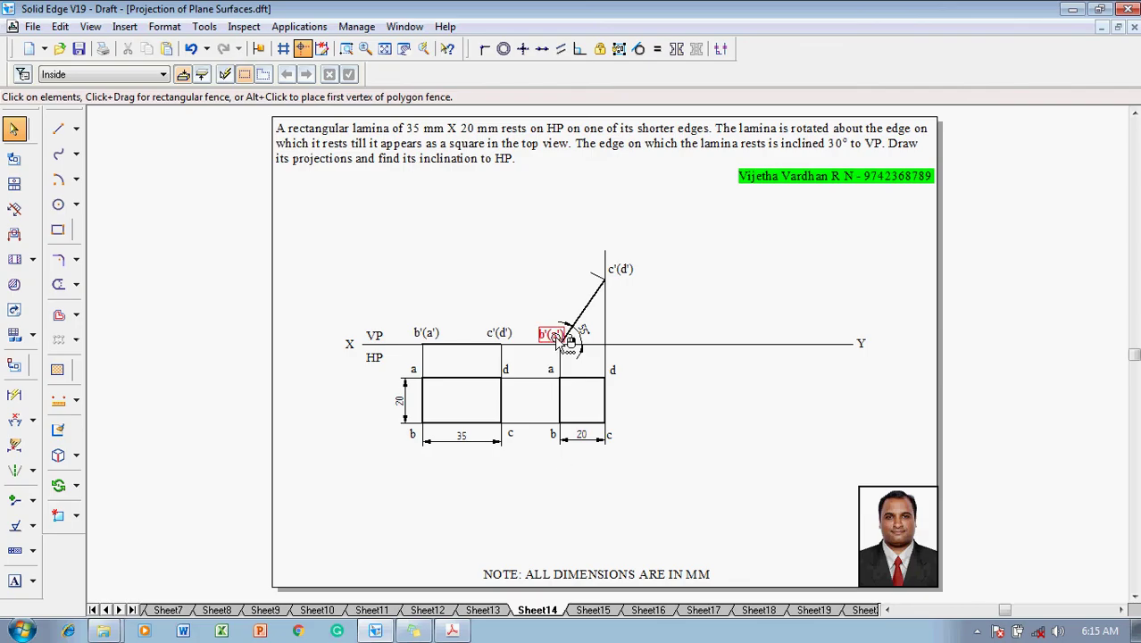
# Draw a line from XY near Y sloping down and to the left
pyautogui.click(58, 128)
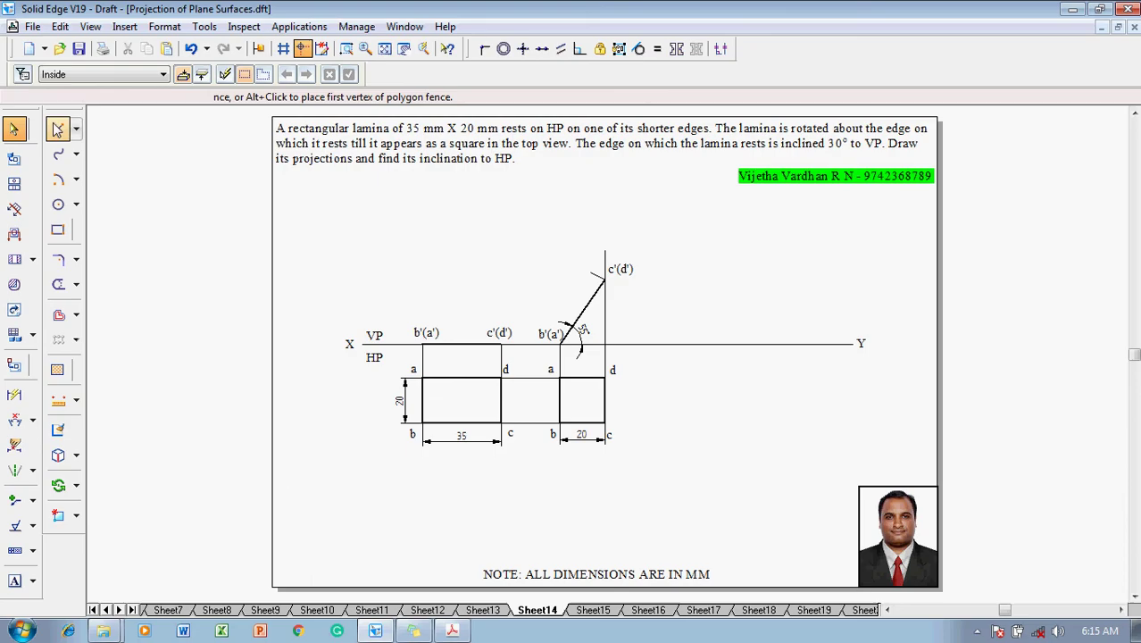
pyautogui.click(165, 74)
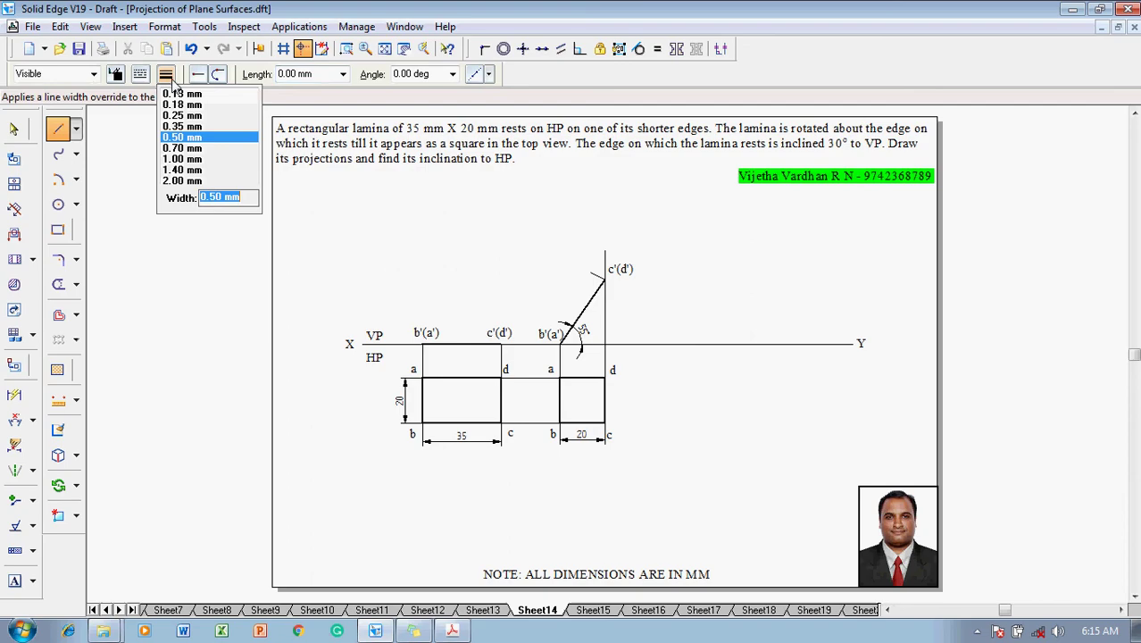
pyautogui.click(179, 179)
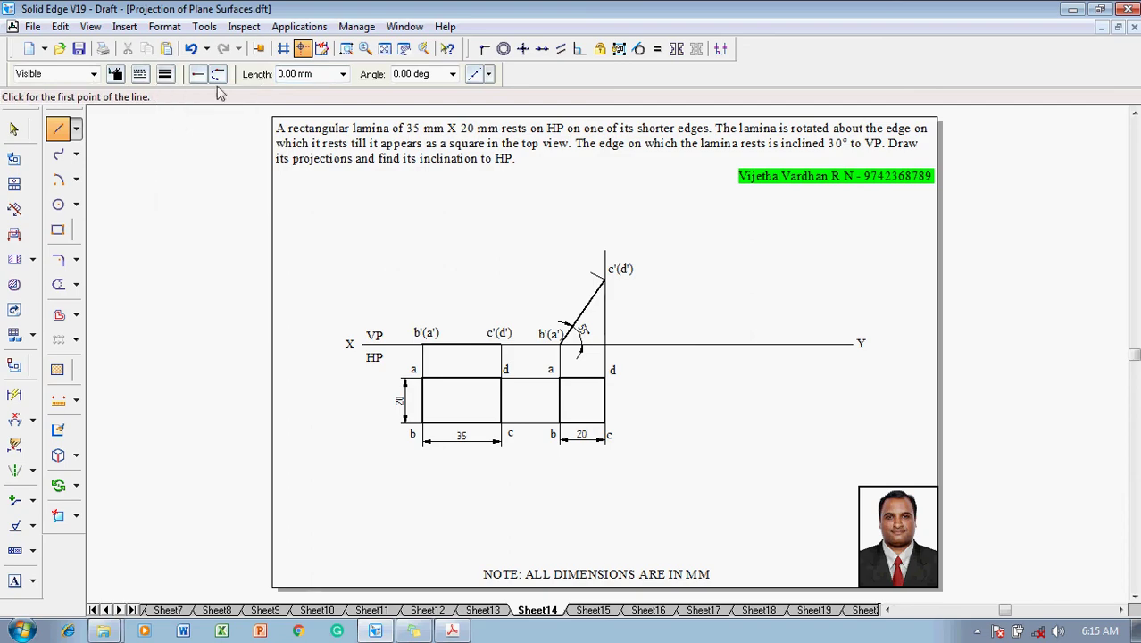
pyautogui.click(825, 343)
pyautogui.click(656, 449)
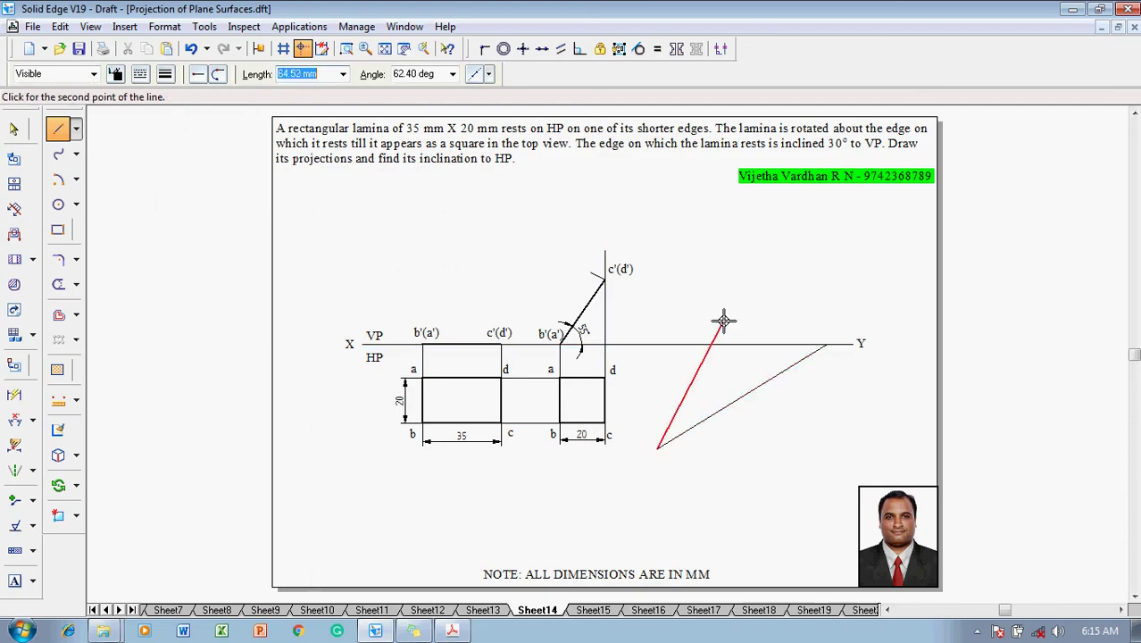
pyautogui.press('Escape')
# Dimension the angle between XY and the sloping line, fixing it at 30°
pyautogui.click(14, 420)
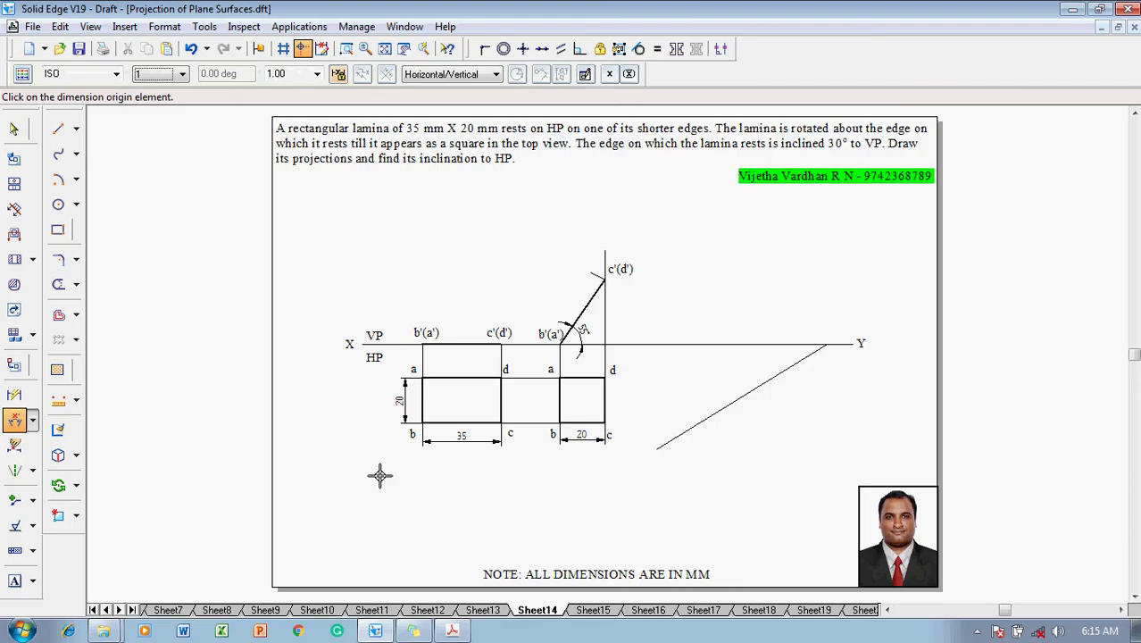
pyautogui.click(809, 344)
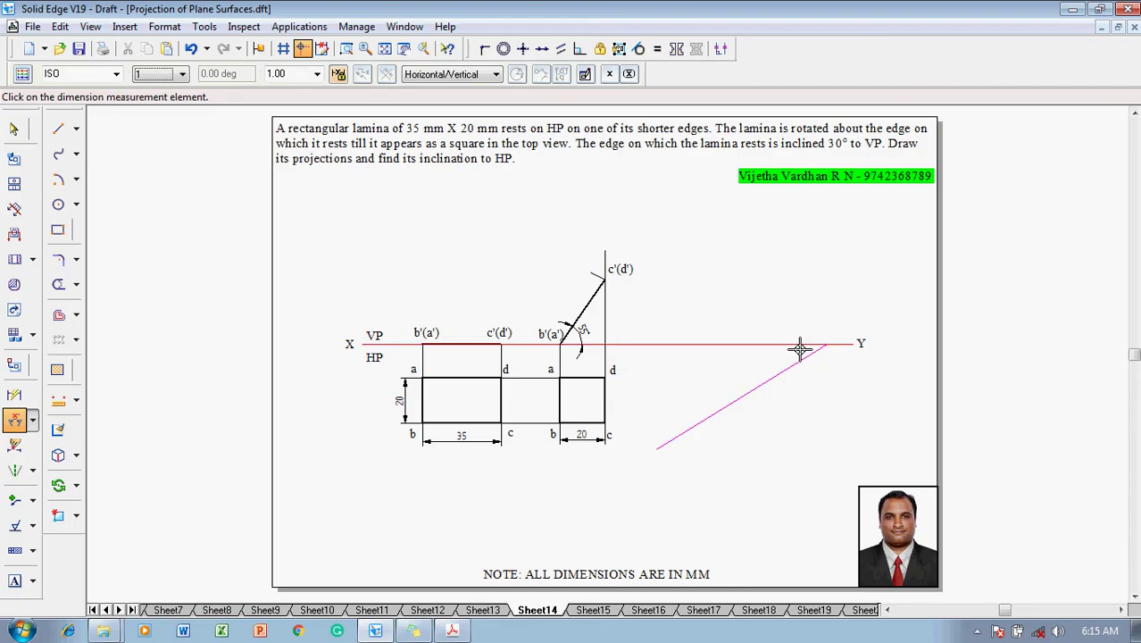
pyautogui.click(799, 359)
pyautogui.click(791, 355)
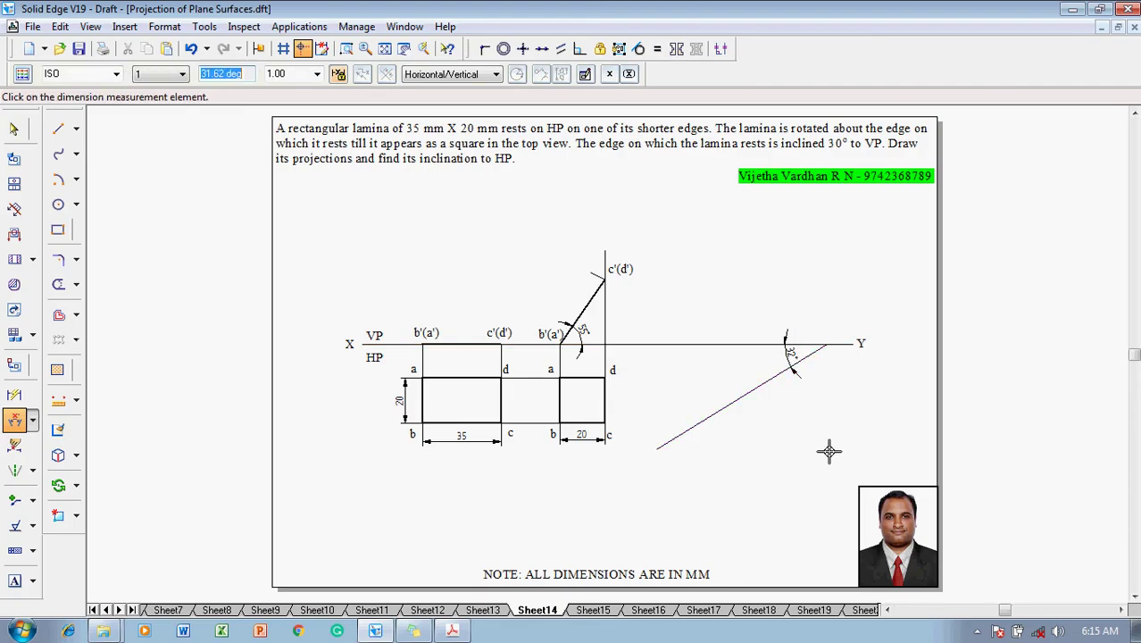
pyautogui.write('30')
pyautogui.press('Return')
pyautogui.press('Escape')
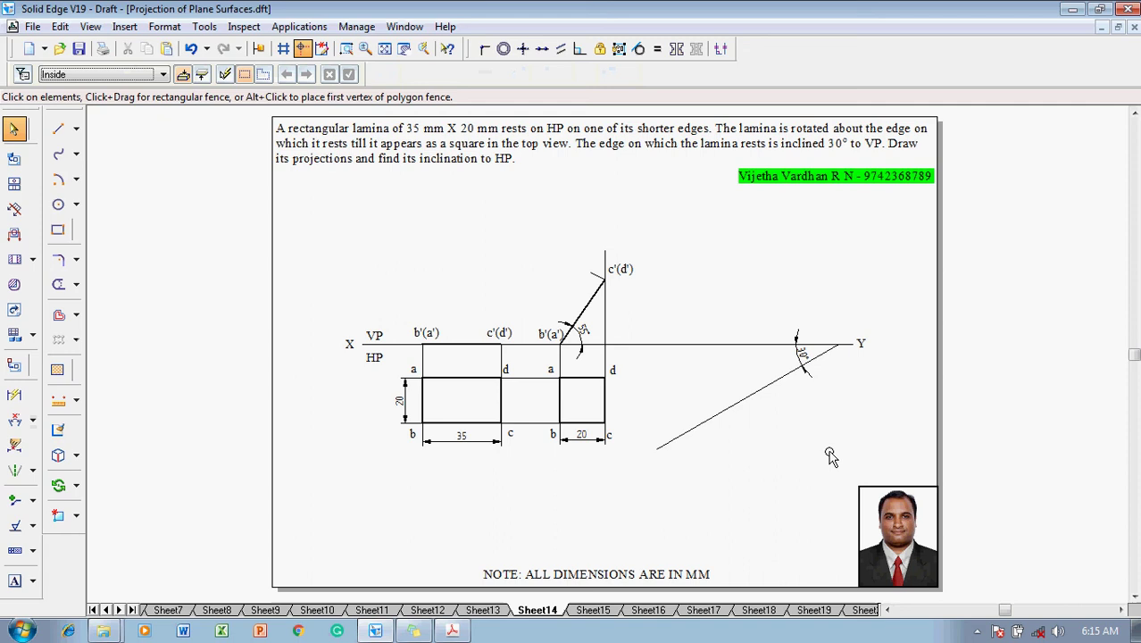
# Select the square top view with its letters and start moving it from corner a
pyautogui.click(559, 407)
pyautogui.click(424, 398)
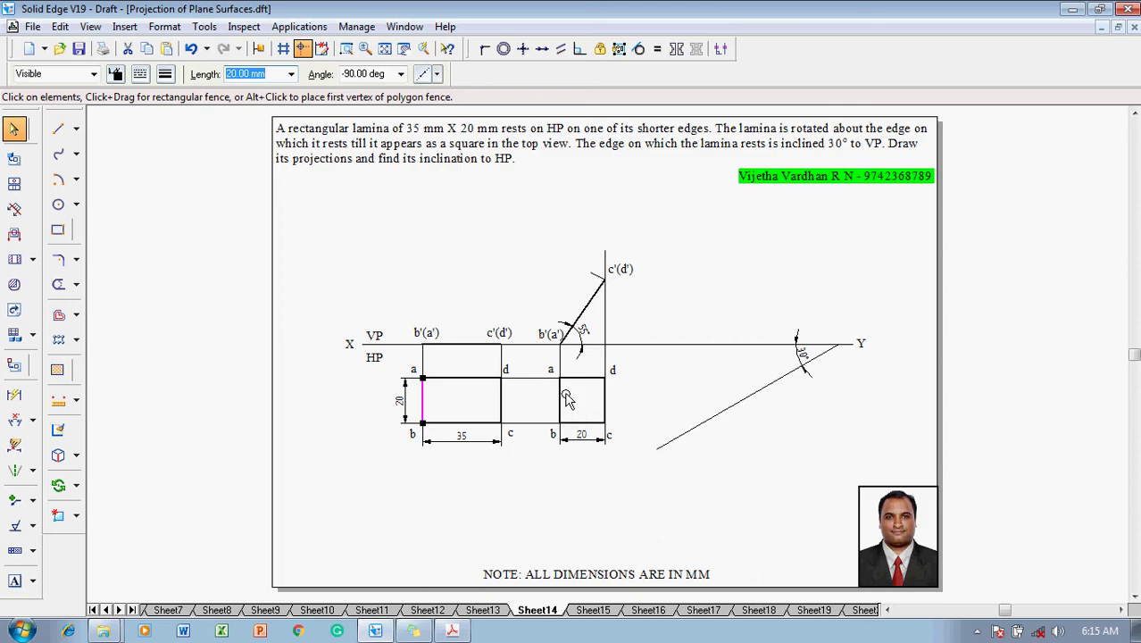
pyautogui.moveTo(537, 367); pyautogui.dragTo(624, 451)
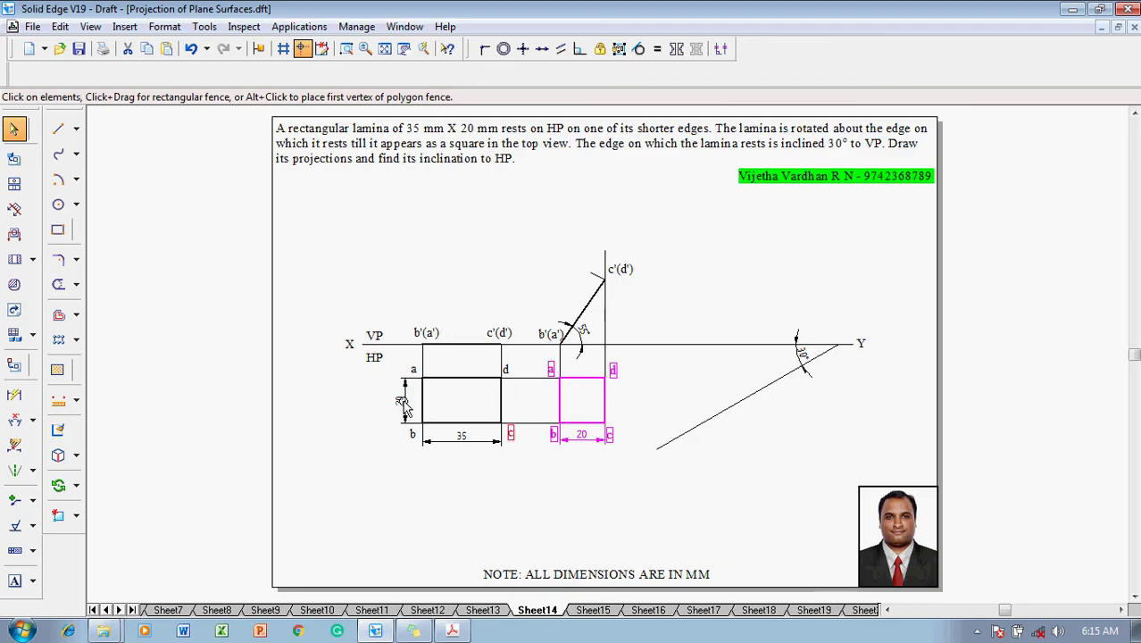
pyautogui.click(76, 486)
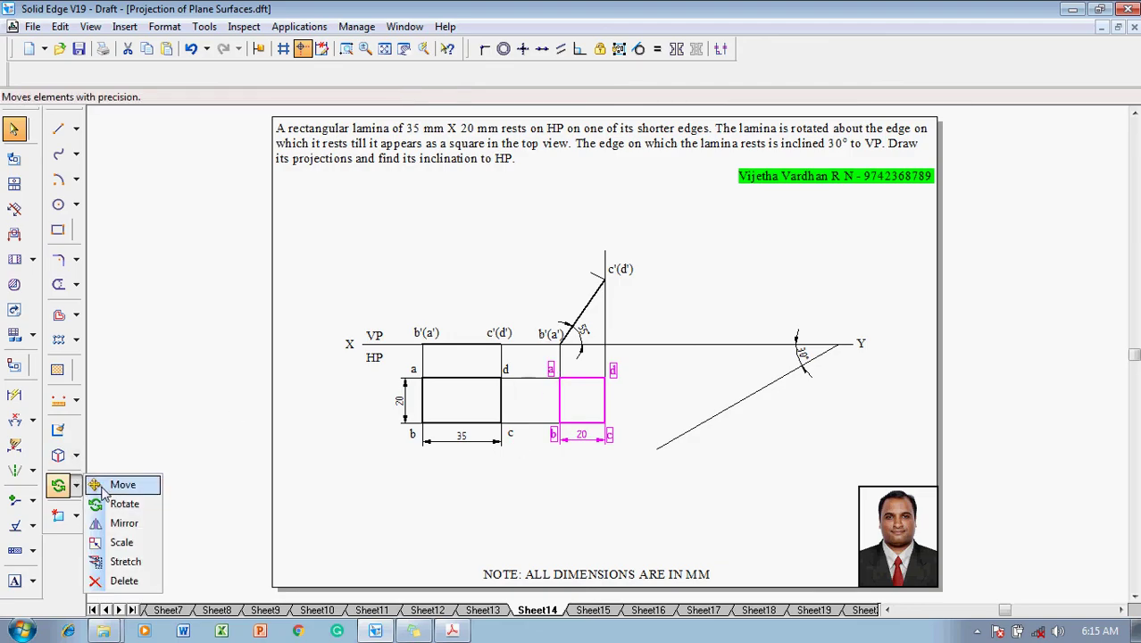
pyautogui.click(107, 489)
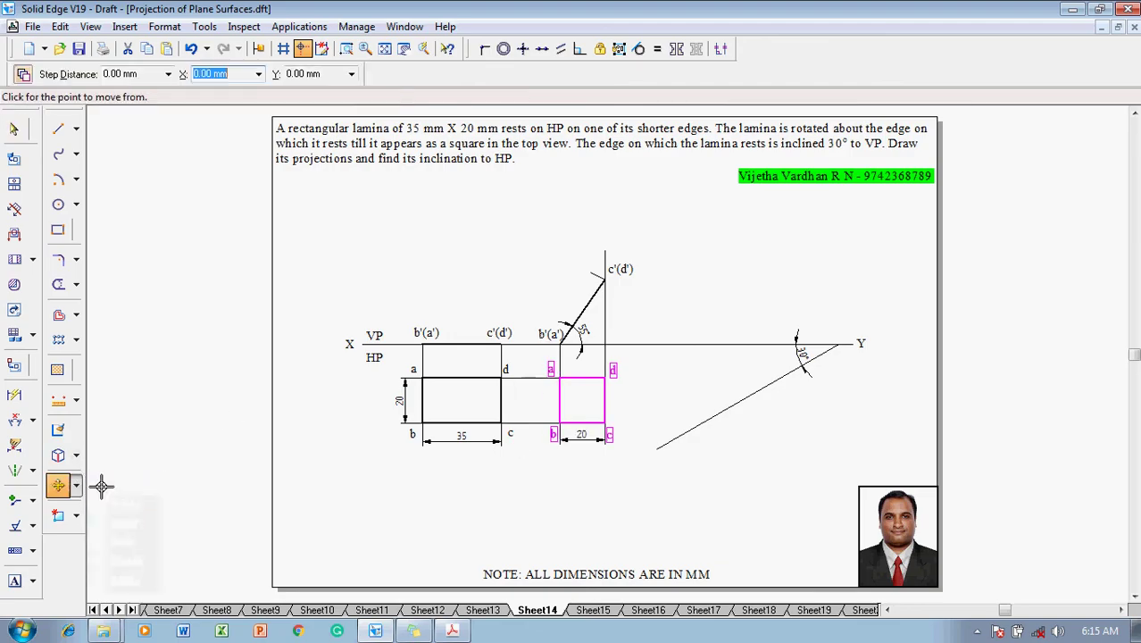
pyautogui.click(556, 376)
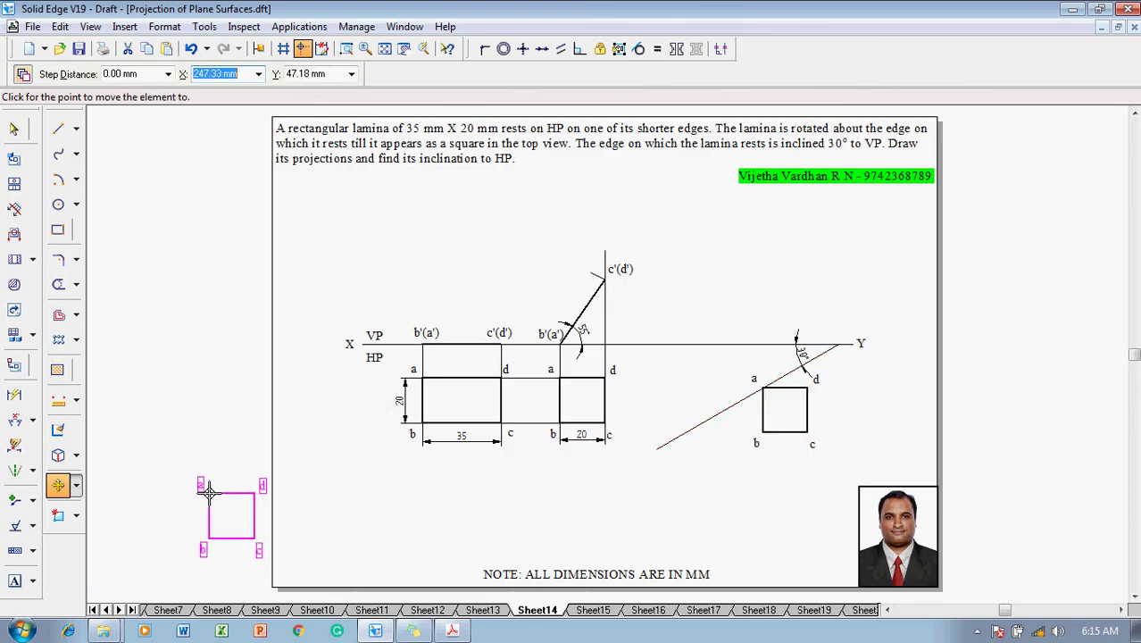
# Rotate the square about corner a so edge ab lies on the 30° line
pyautogui.click(77, 484)
pyautogui.click(120, 502)
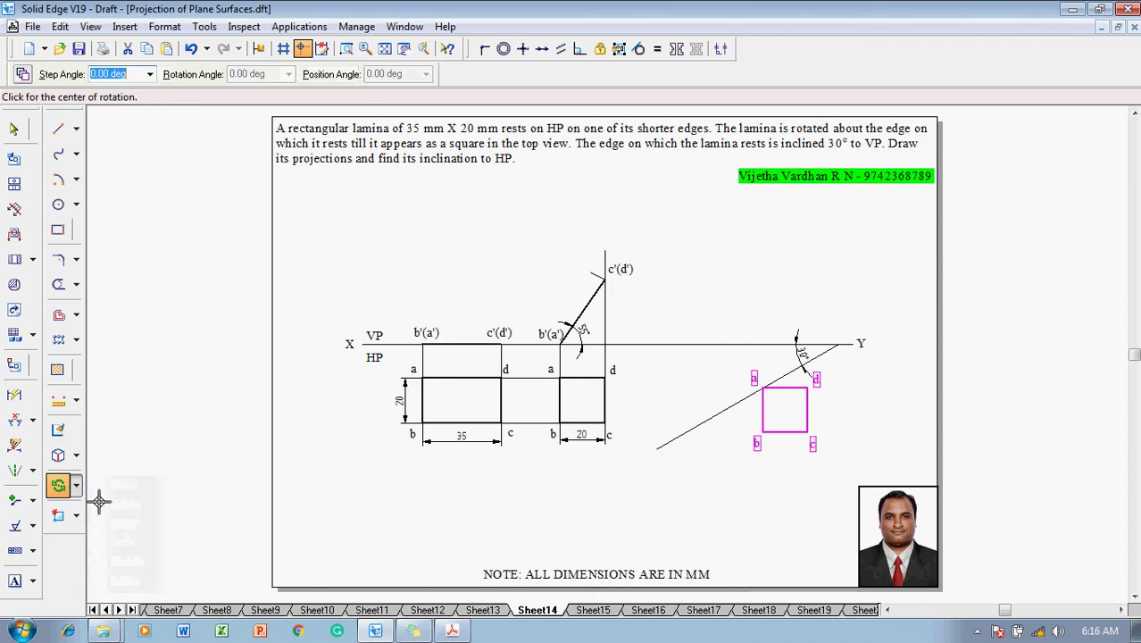
pyautogui.click(762, 388)
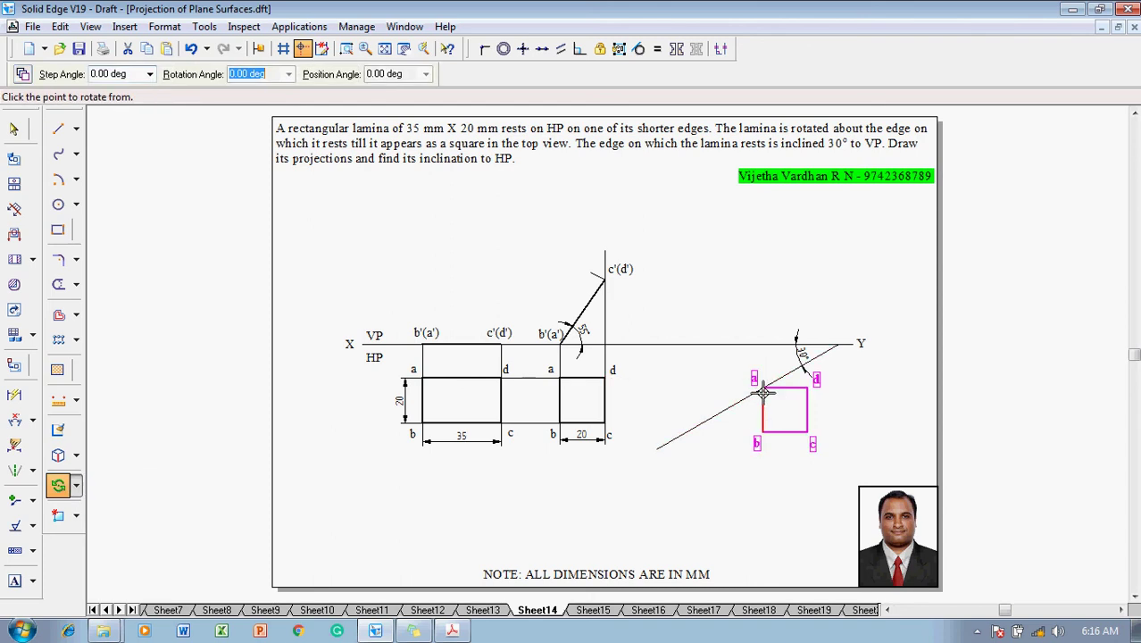
pyautogui.click(763, 428)
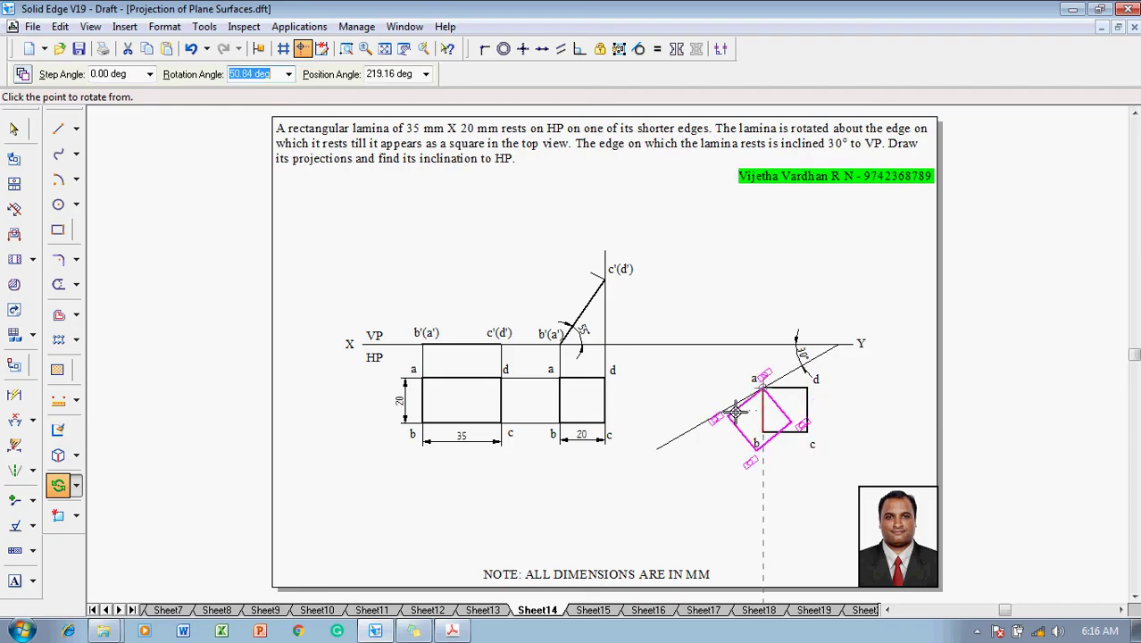
pyautogui.click(729, 408)
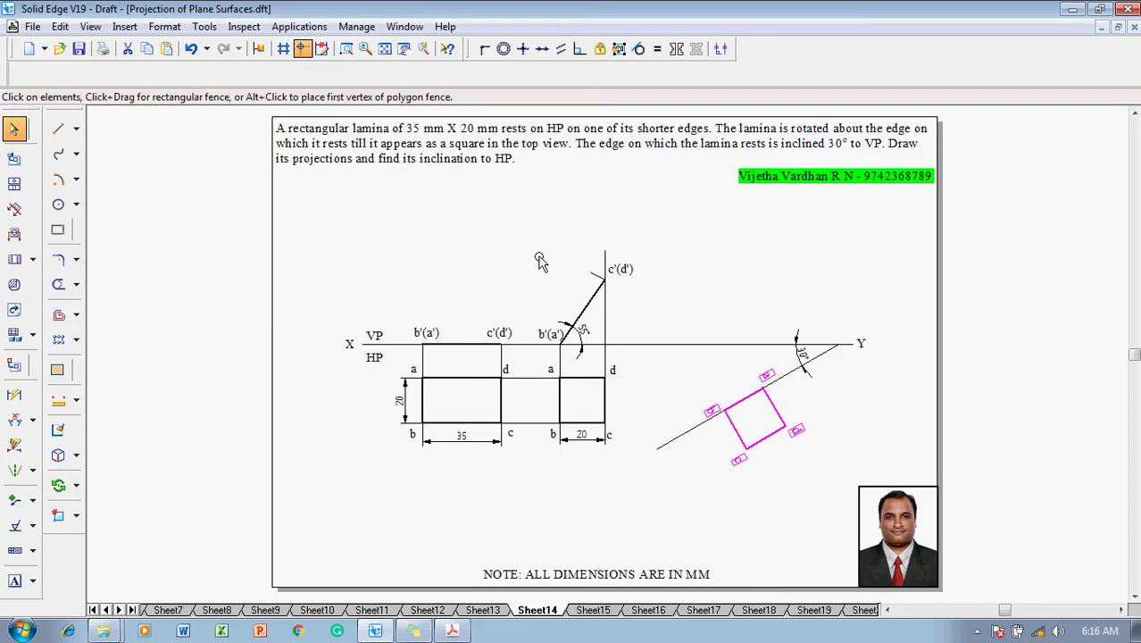
# Draw a 0.13 mm projector from corner d up past XY and across to c'(d')
pyautogui.click(58, 128)
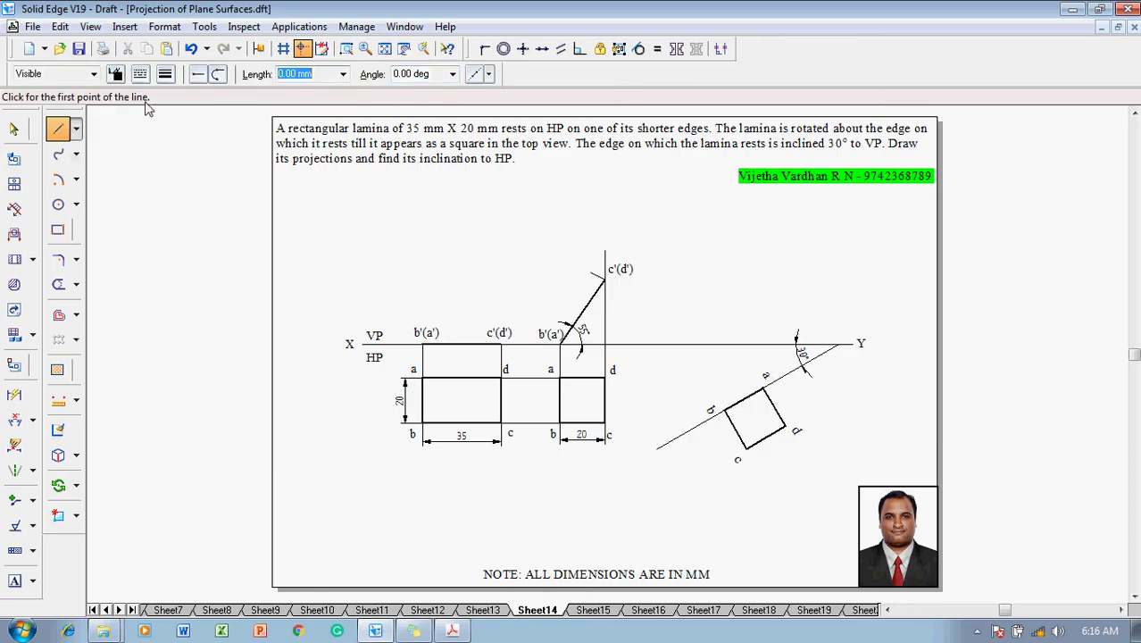
pyautogui.click(165, 75)
pyautogui.click(186, 95)
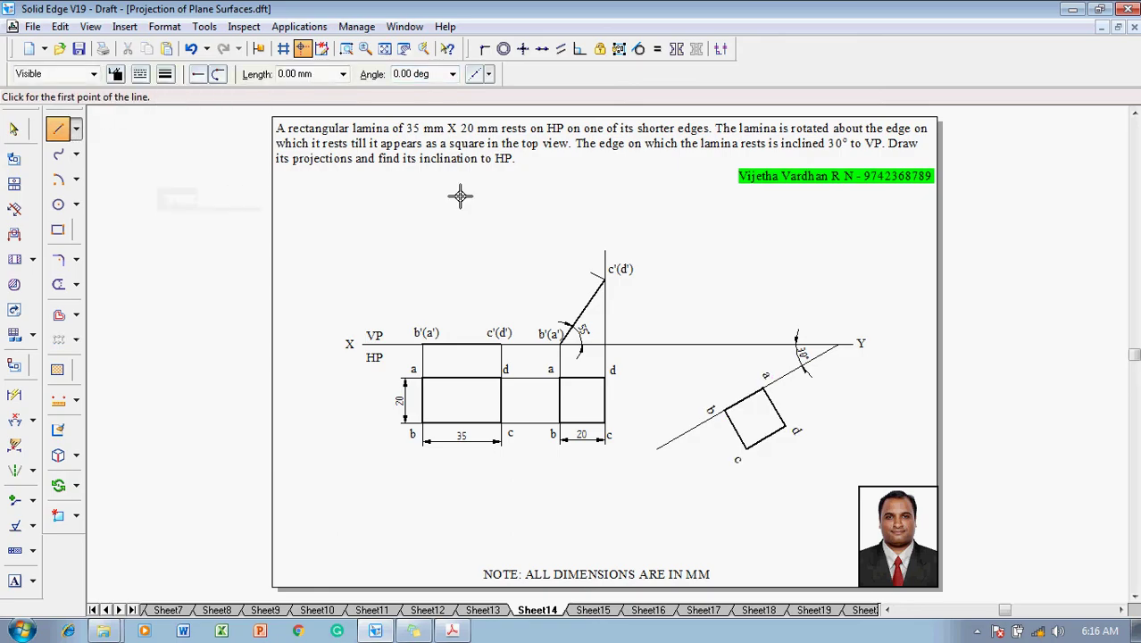
pyautogui.click(783, 428)
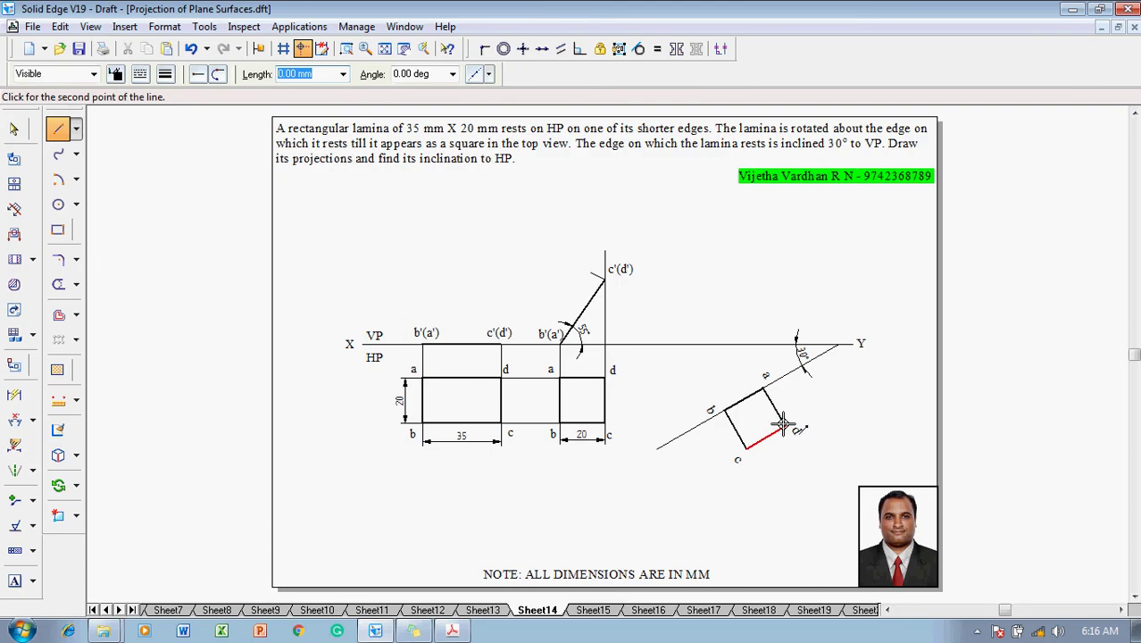
pyautogui.click(785, 282)
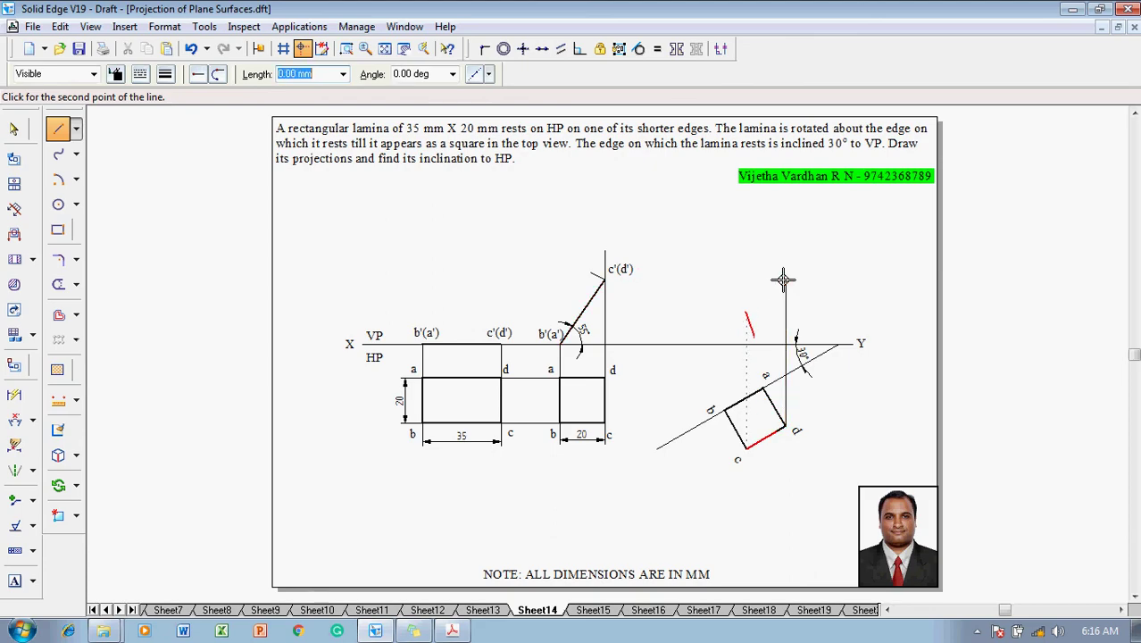
pyautogui.click(606, 280)
pyautogui.rightClick(616, 276)
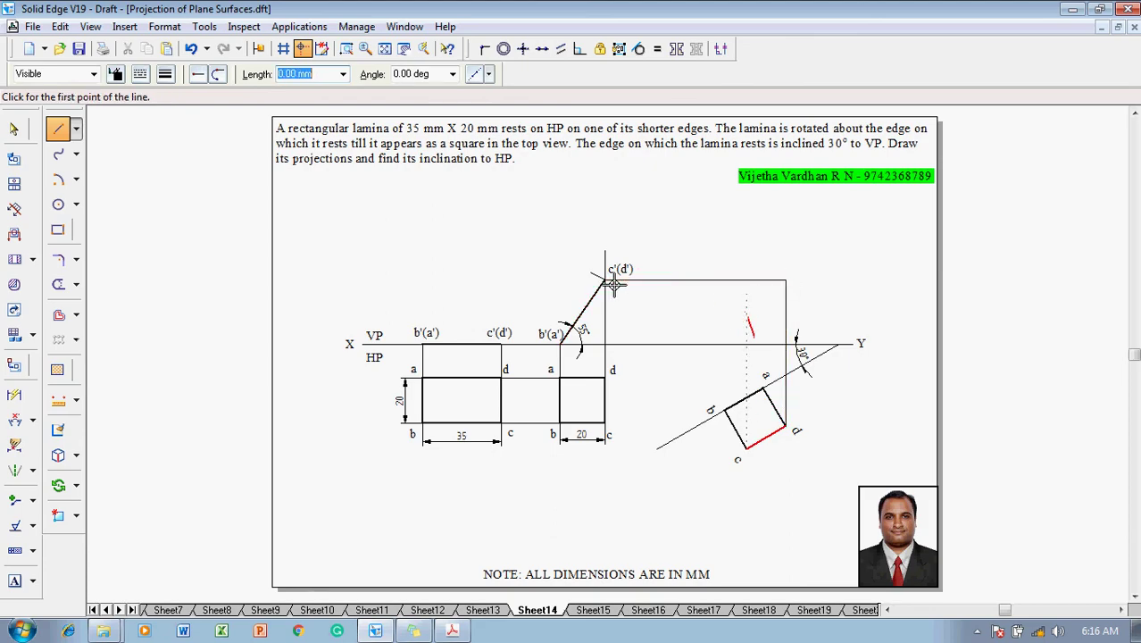
# Draw projectors from corner c up to the c'(d') level and from a and b up to XY
pyautogui.click(745, 447)
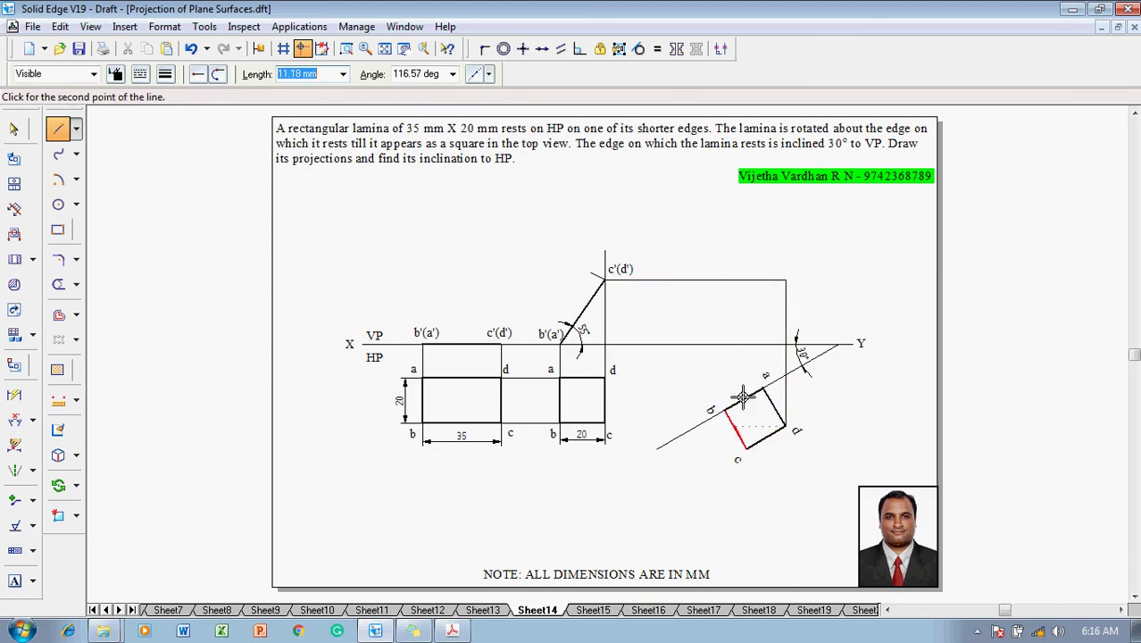
pyautogui.click(745, 280)
pyautogui.rightClick(745, 290)
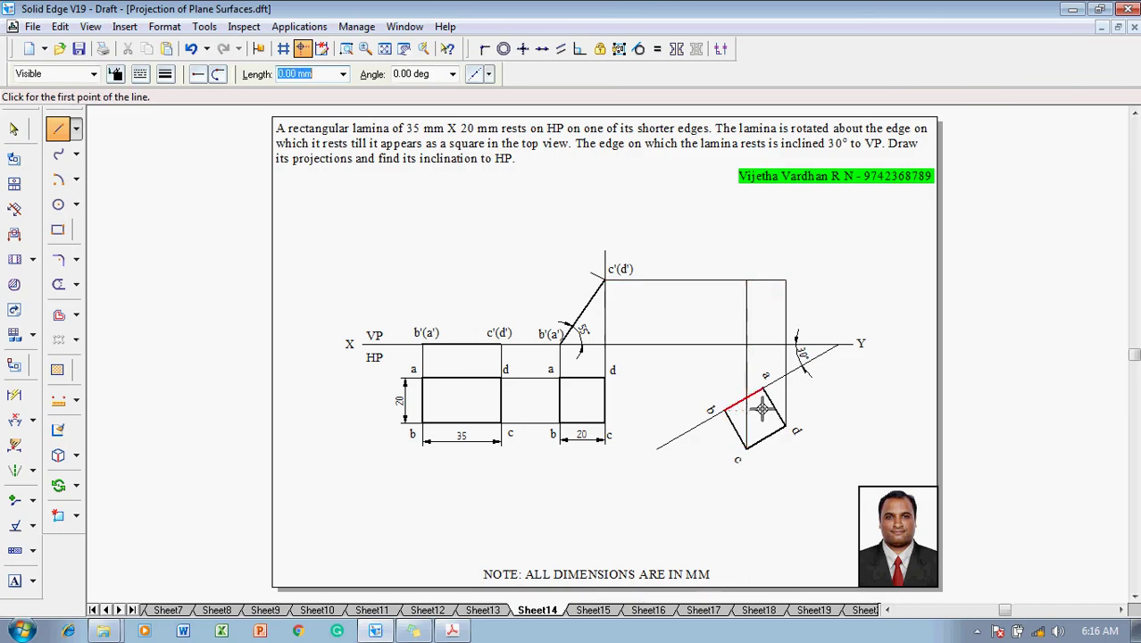
pyautogui.click(766, 343)
pyautogui.click(752, 357)
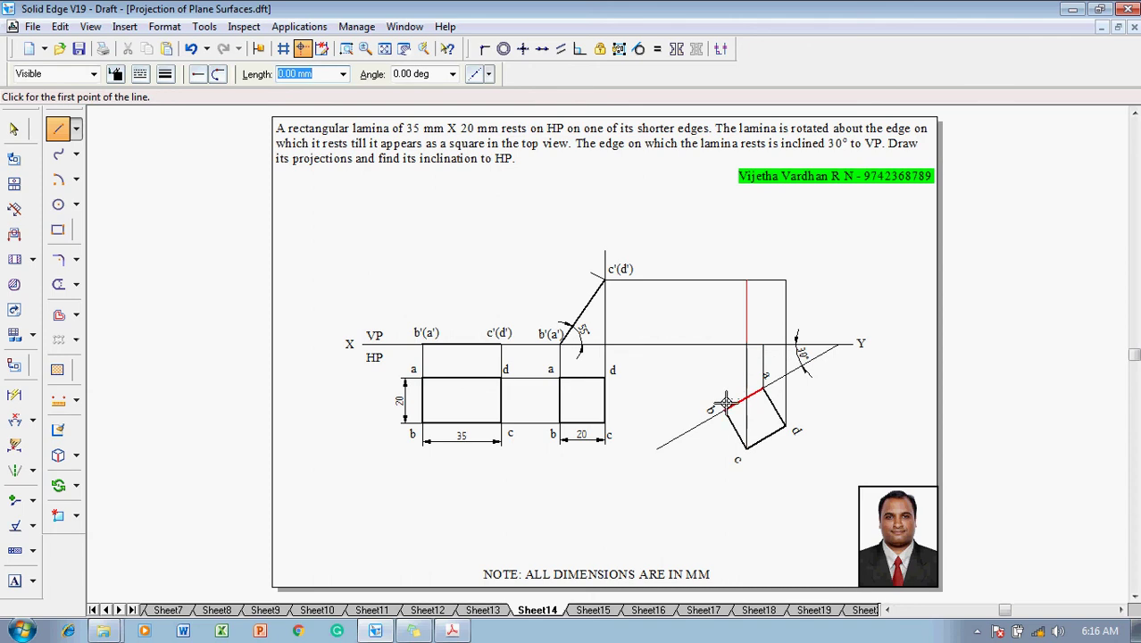
pyautogui.click(725, 407)
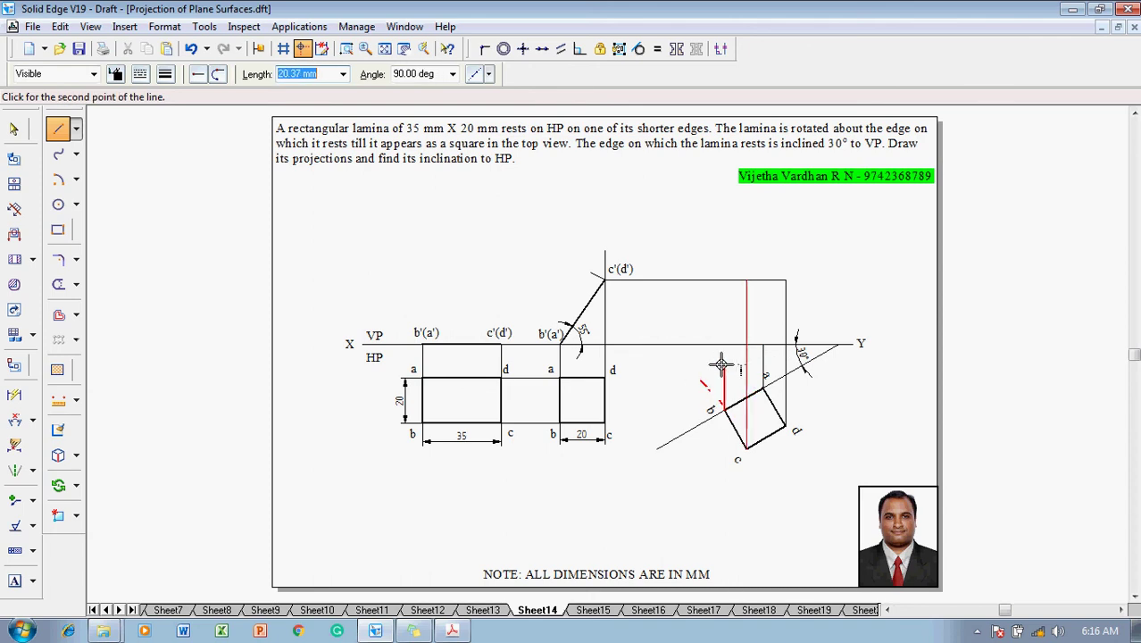
pyautogui.click(722, 344)
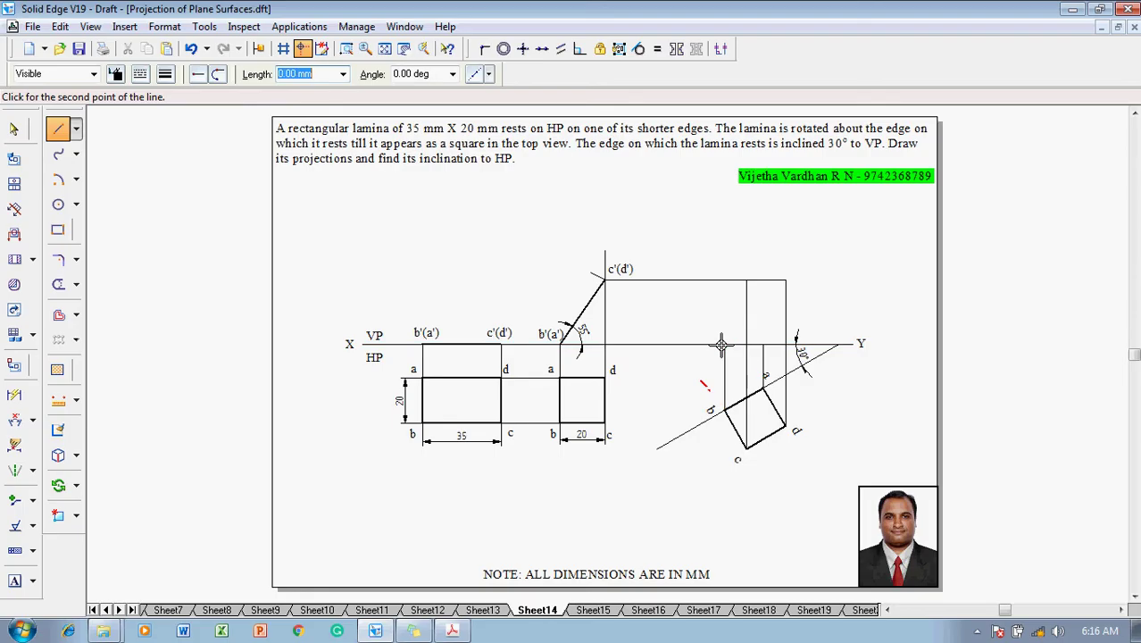
# Label the projector ends on XY as a' and b'
pyautogui.press('Escape')
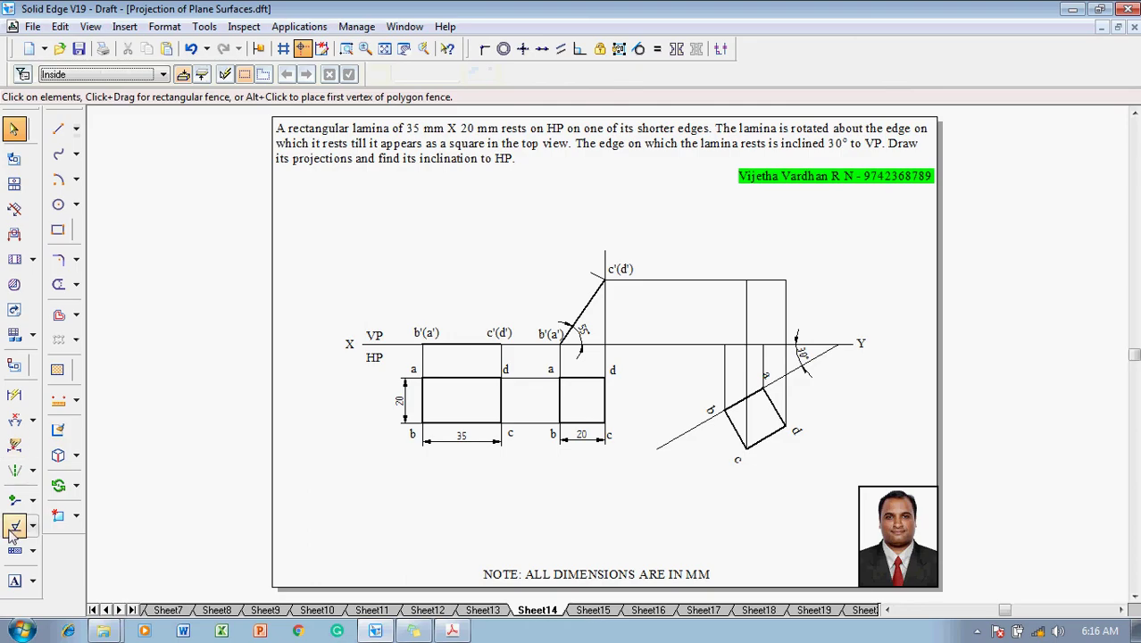
pyautogui.click(14, 580)
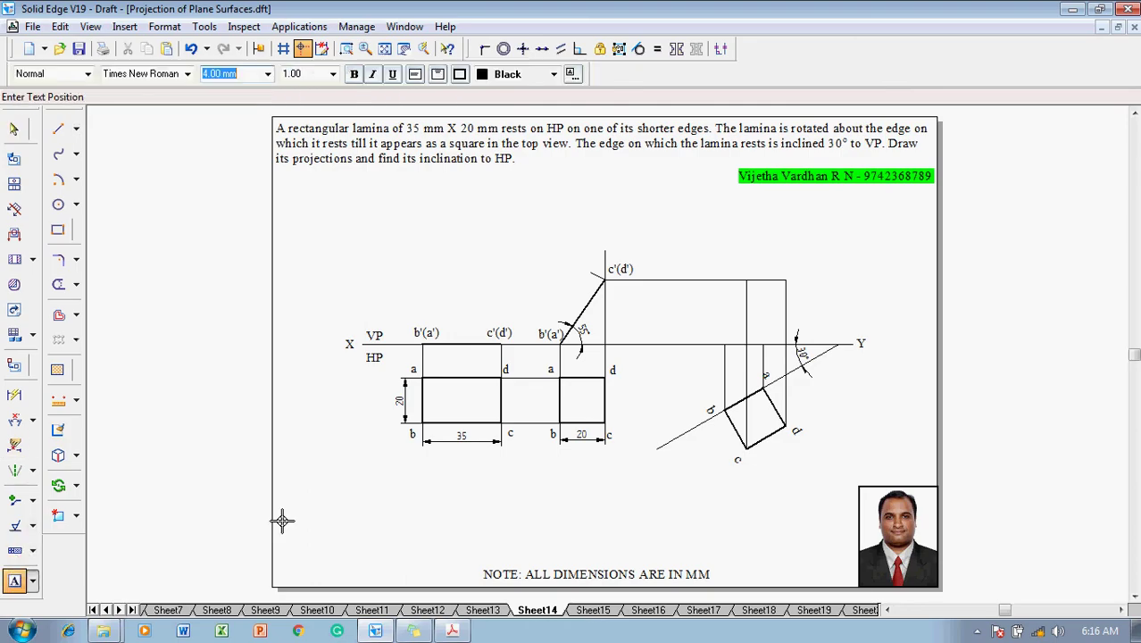
pyautogui.click(755, 326)
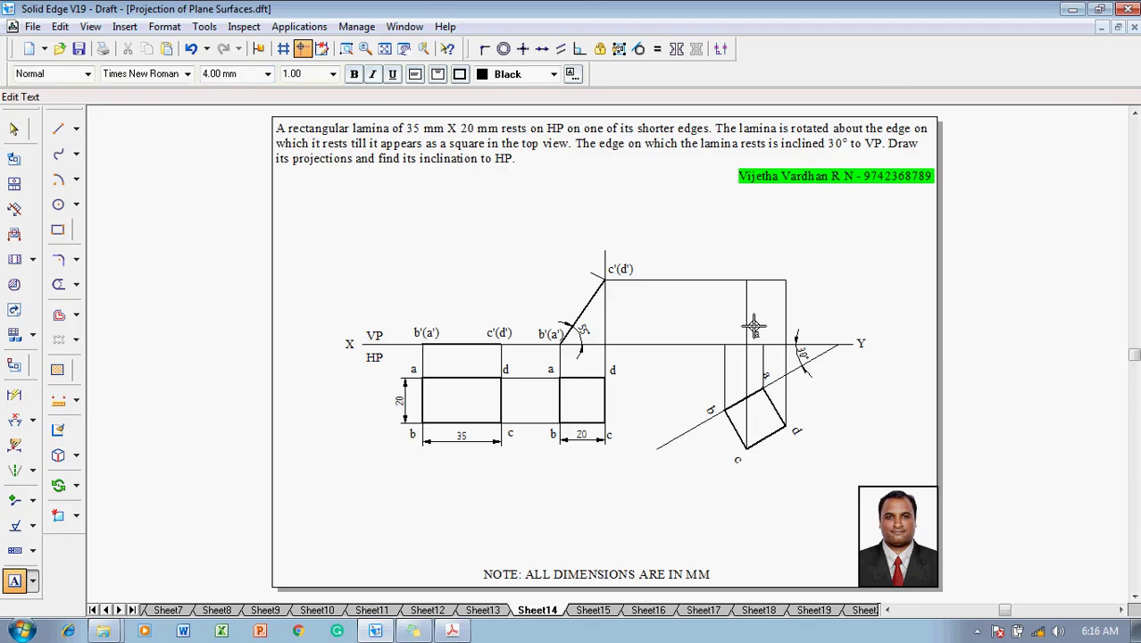
pyautogui.write("a'")
pyautogui.click(715, 326)
pyautogui.write("b'")
pyautogui.press('Escape')
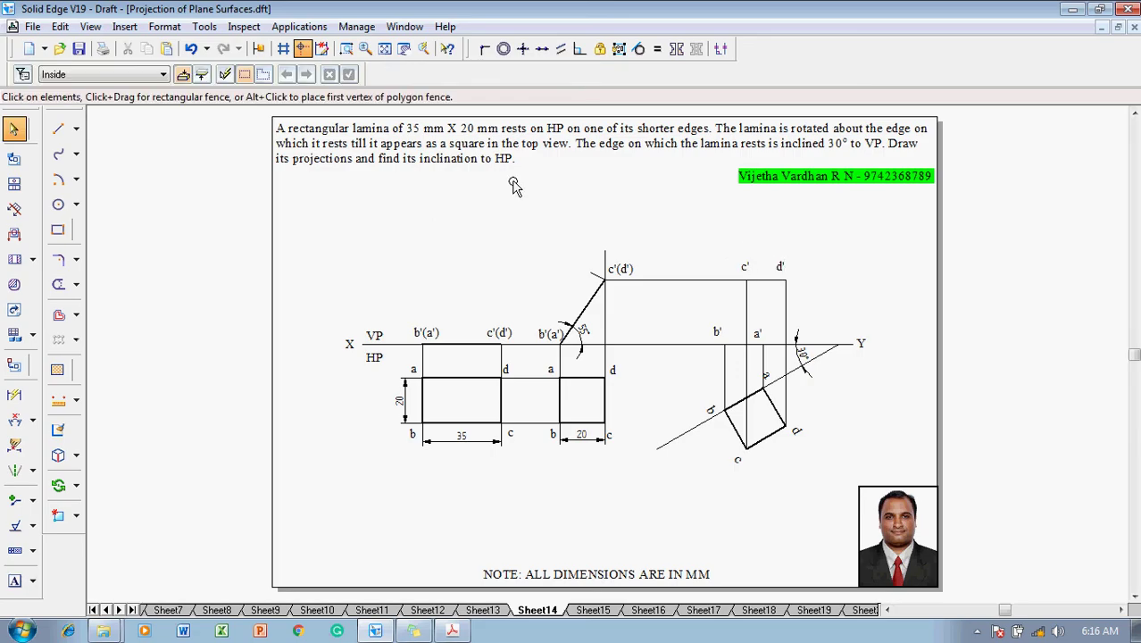
# Draw the closed outline a'-b'-c'-d'-a' in 0.50 mm lines
pyautogui.click(58, 128)
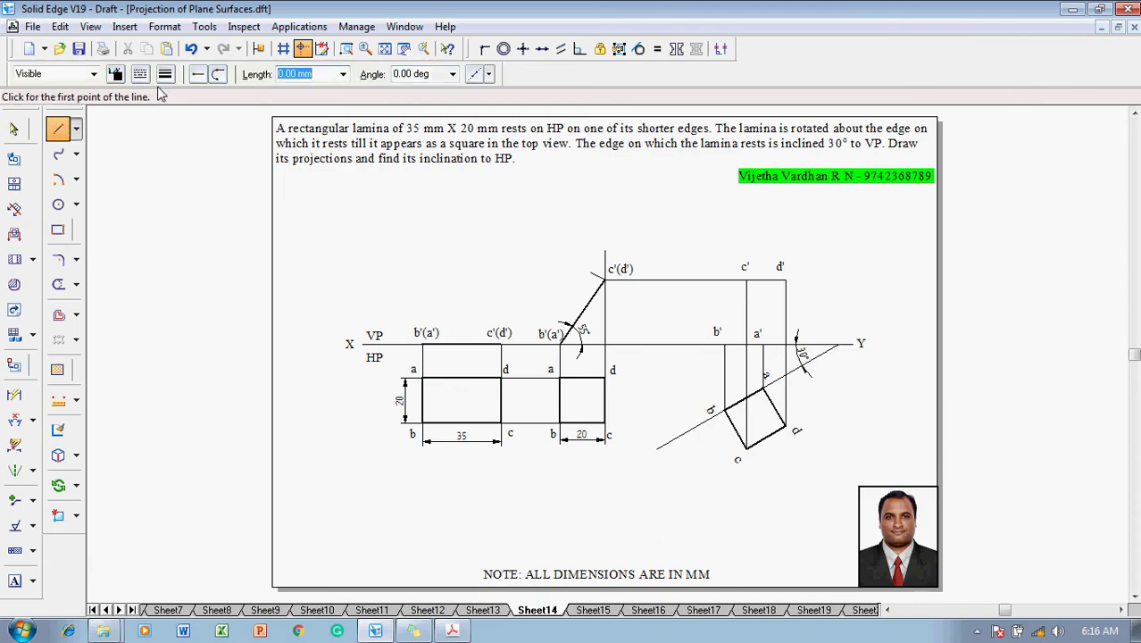
pyautogui.click(167, 74)
pyautogui.click(181, 137)
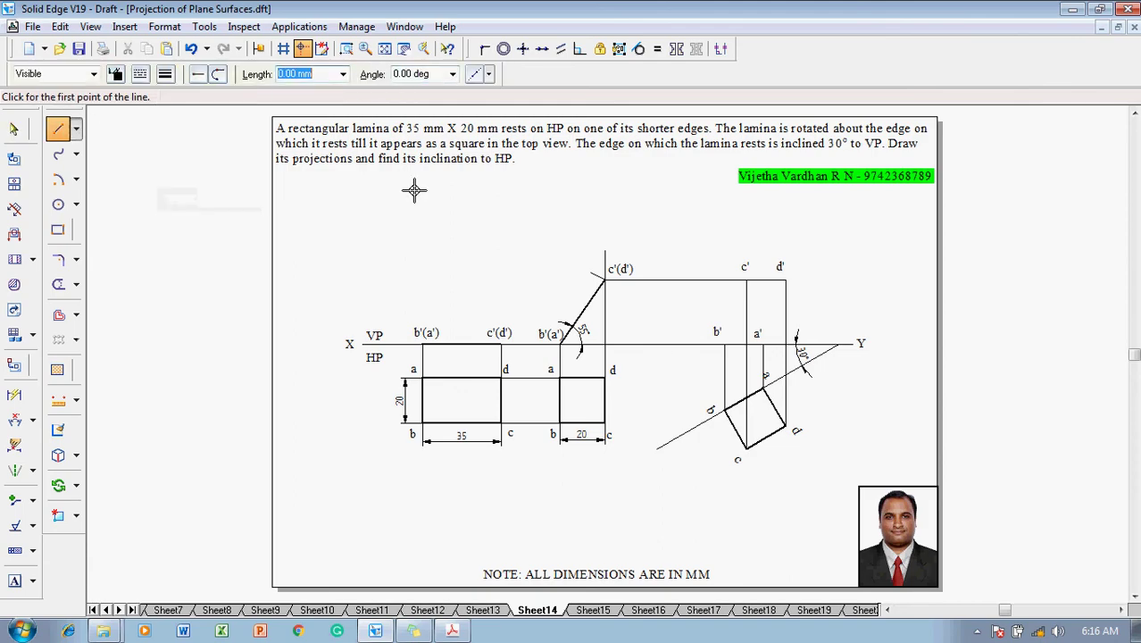
pyautogui.click(763, 344)
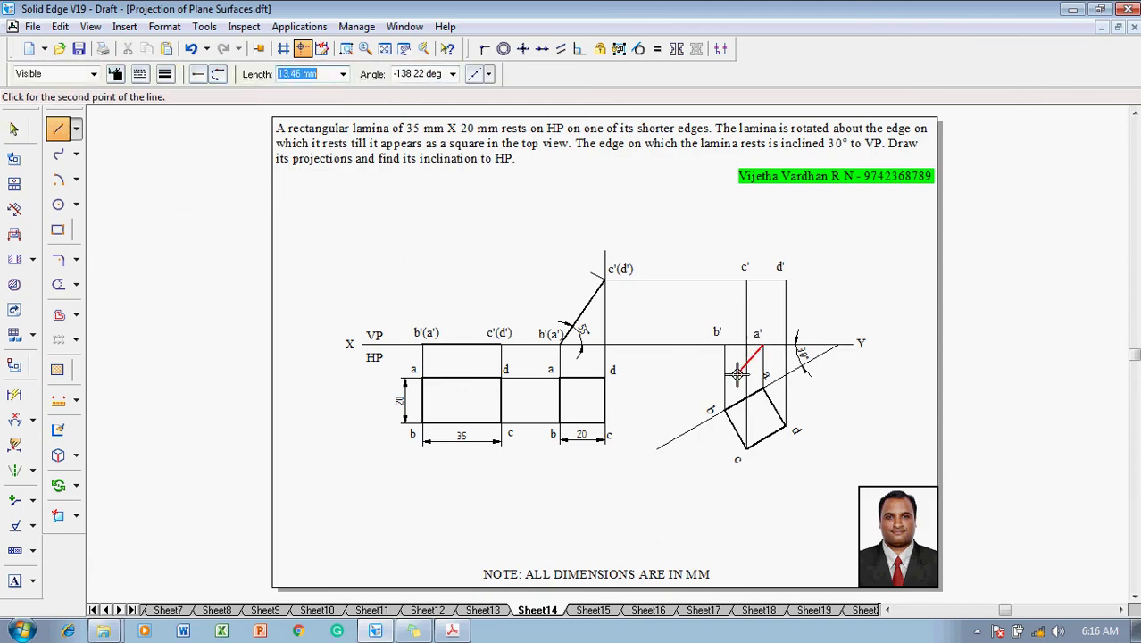
pyautogui.click(724, 344)
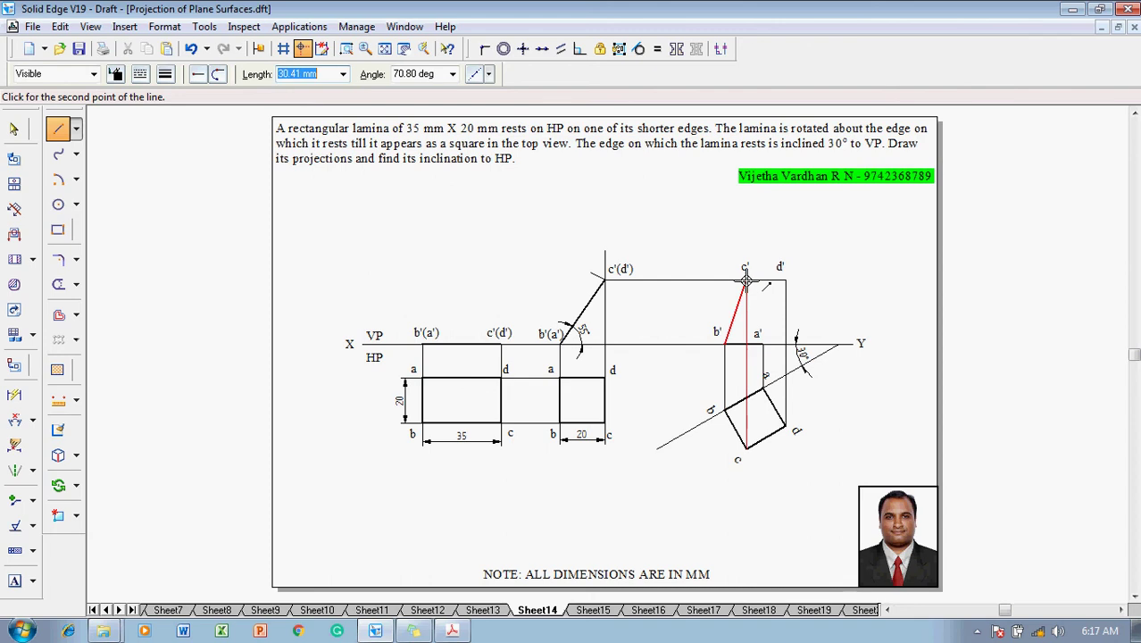
pyautogui.click(746, 280)
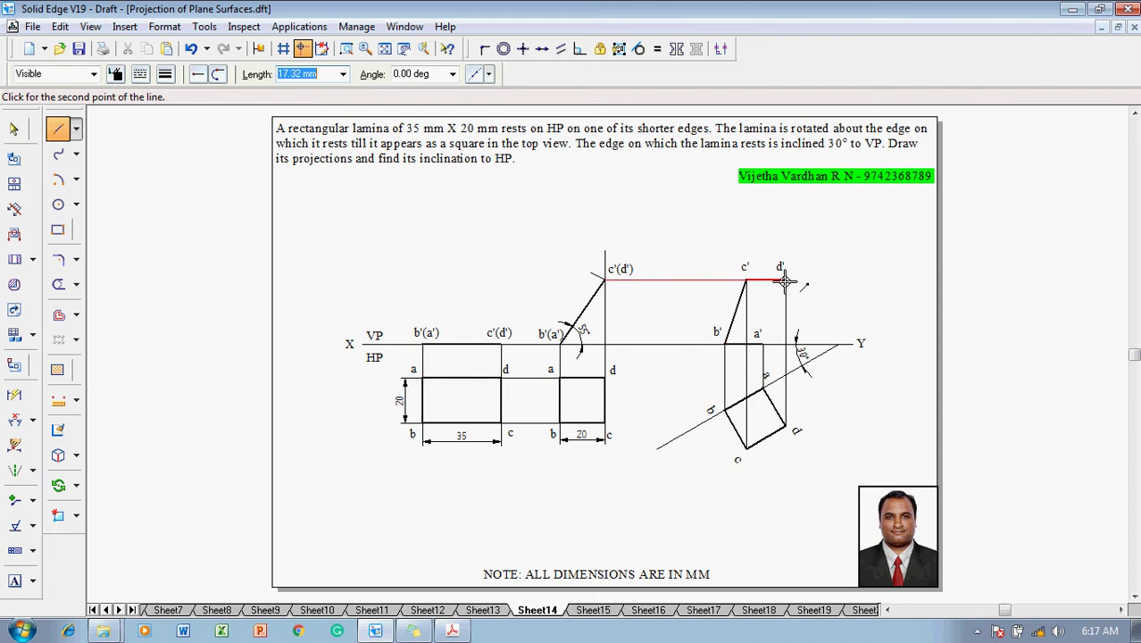
pyautogui.click(785, 281)
pyautogui.click(763, 344)
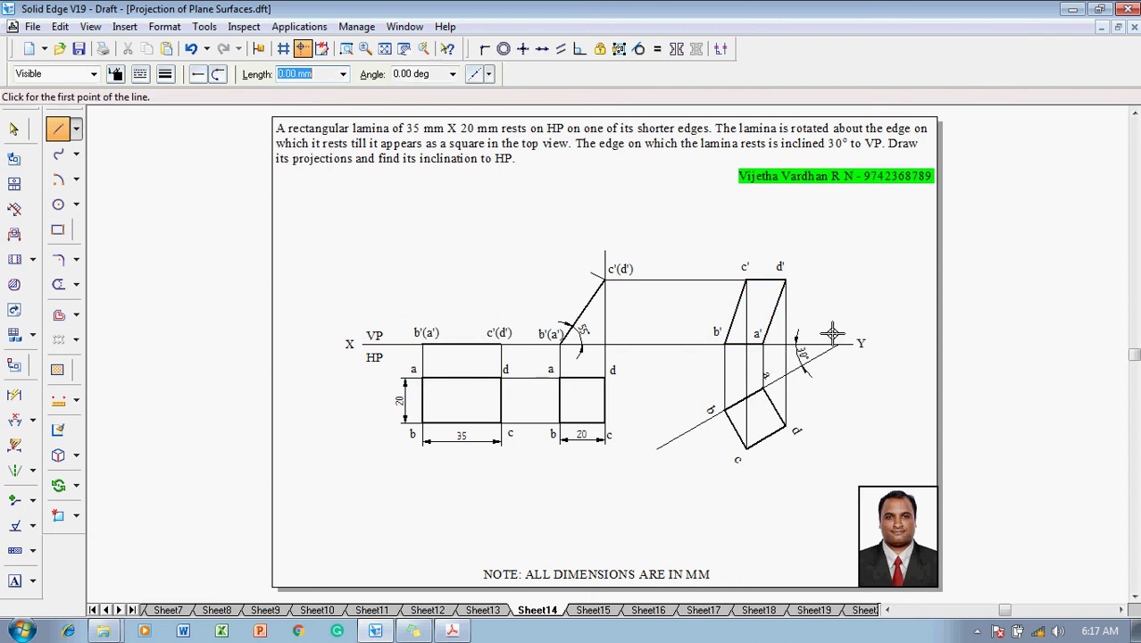
# Exit the Line tool and save the draft with Ctrl+S
pyautogui.press('Escape')
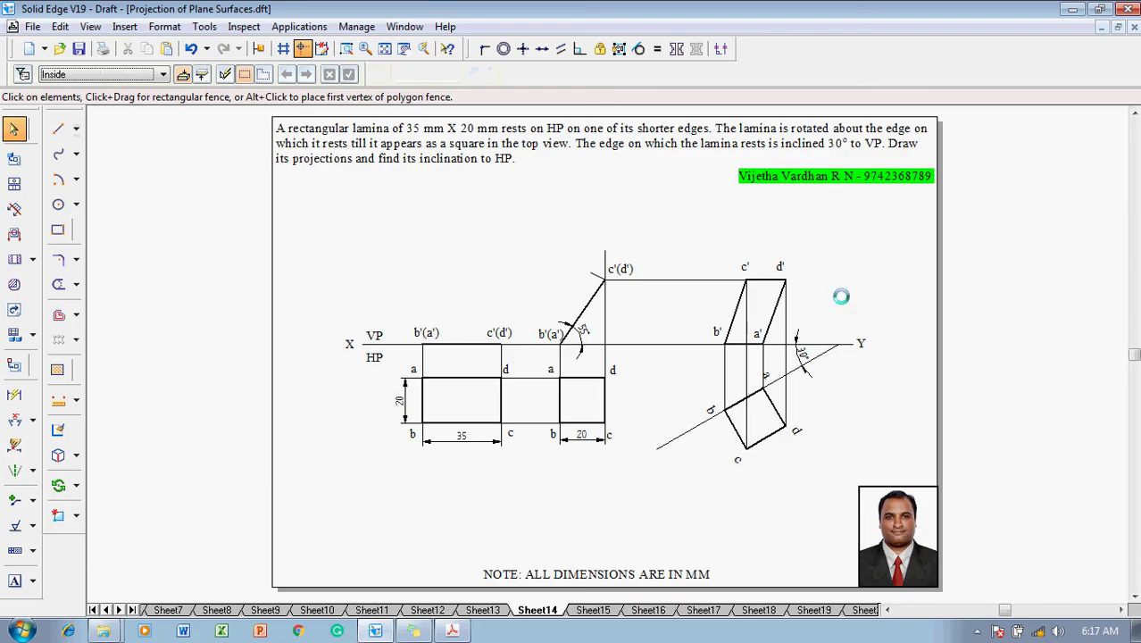
pyautogui.hotkey('ctrl', 's')
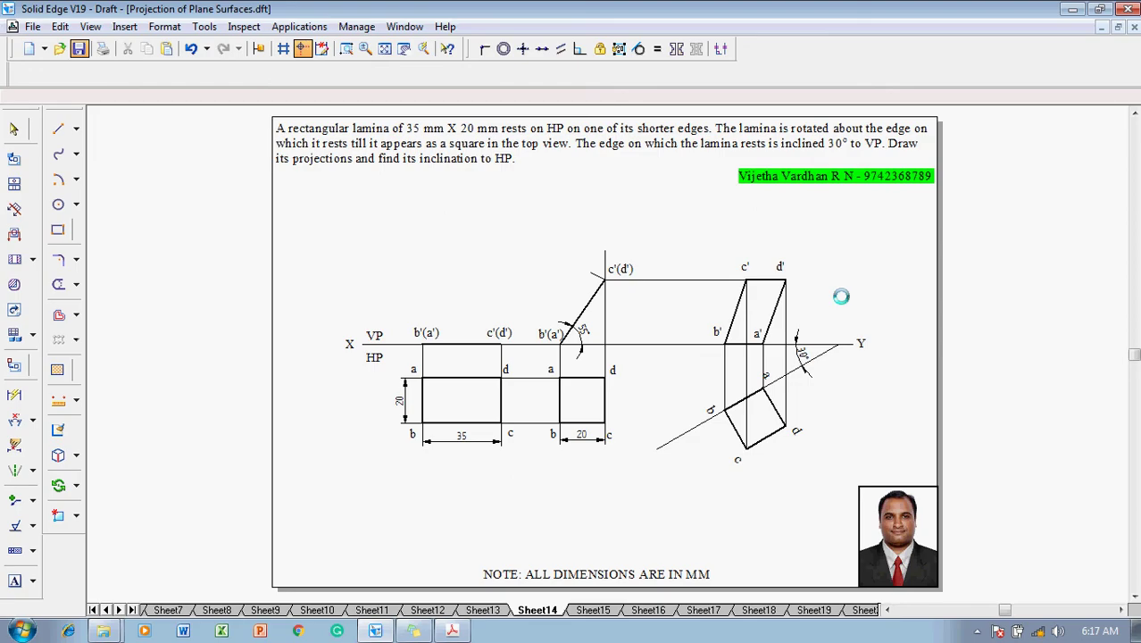